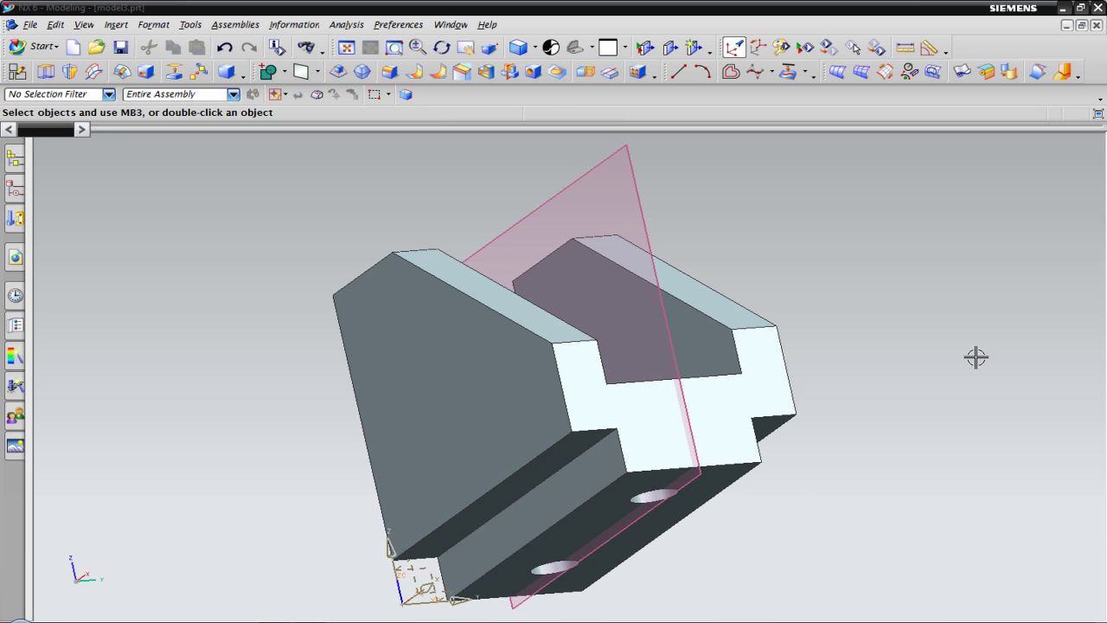
Examine the finished bracket model from several sides and open its dimensioned drawing in Drafting
{"action": "middle_click_drag", "start_coordinate": [931, 346], "coordinate": [880, 371]}
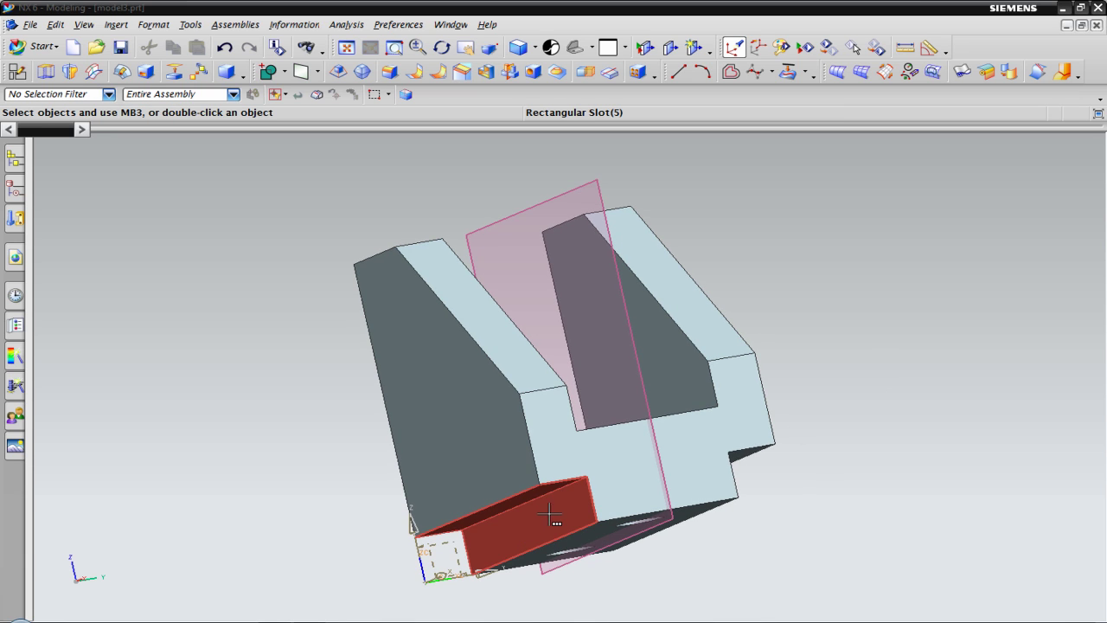
{"action": "middle_click_drag", "start_coordinate": [877, 444], "coordinate": [862, 460]}
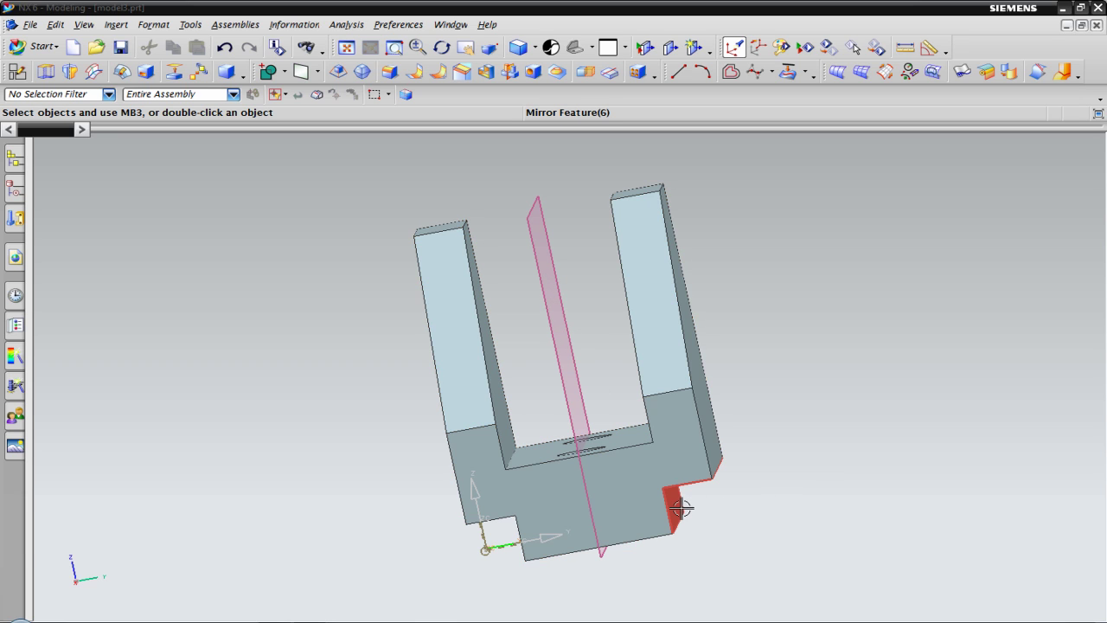
{"action": "middle_click_drag", "start_coordinate": [803, 446], "coordinate": [831, 453]}
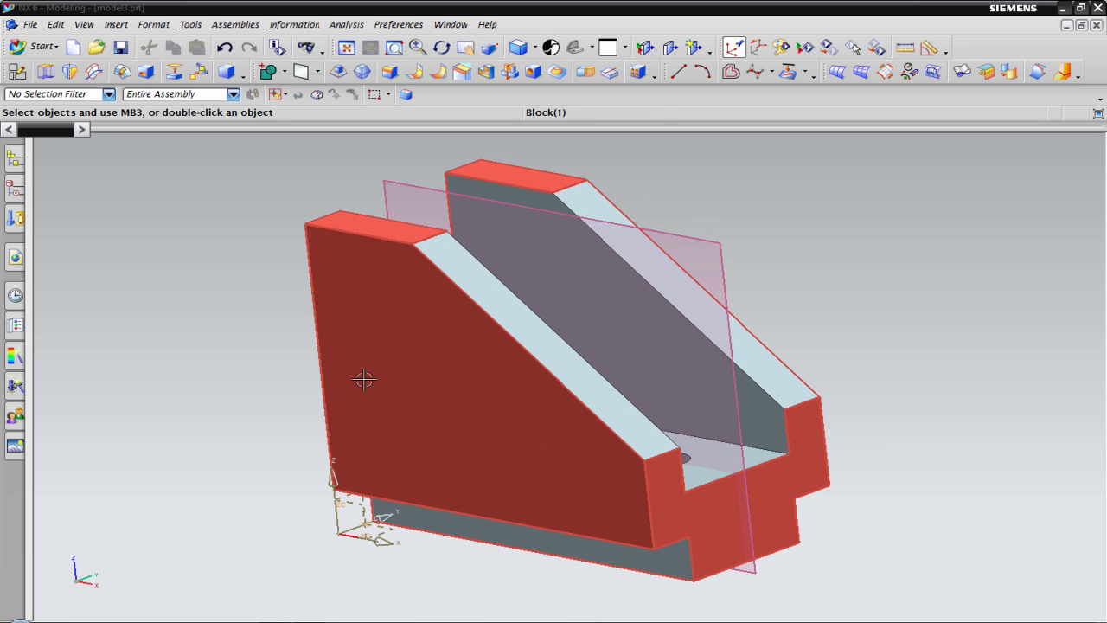
{"action": "left_click", "coordinate": [43, 46]}
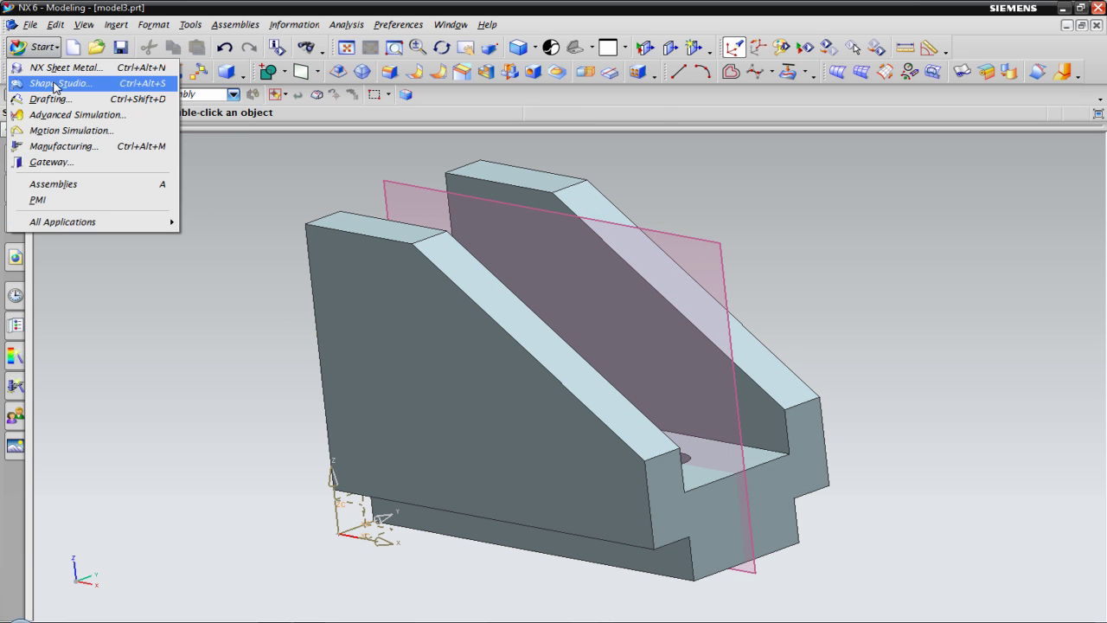
{"action": "left_click", "coordinate": [54, 99]}
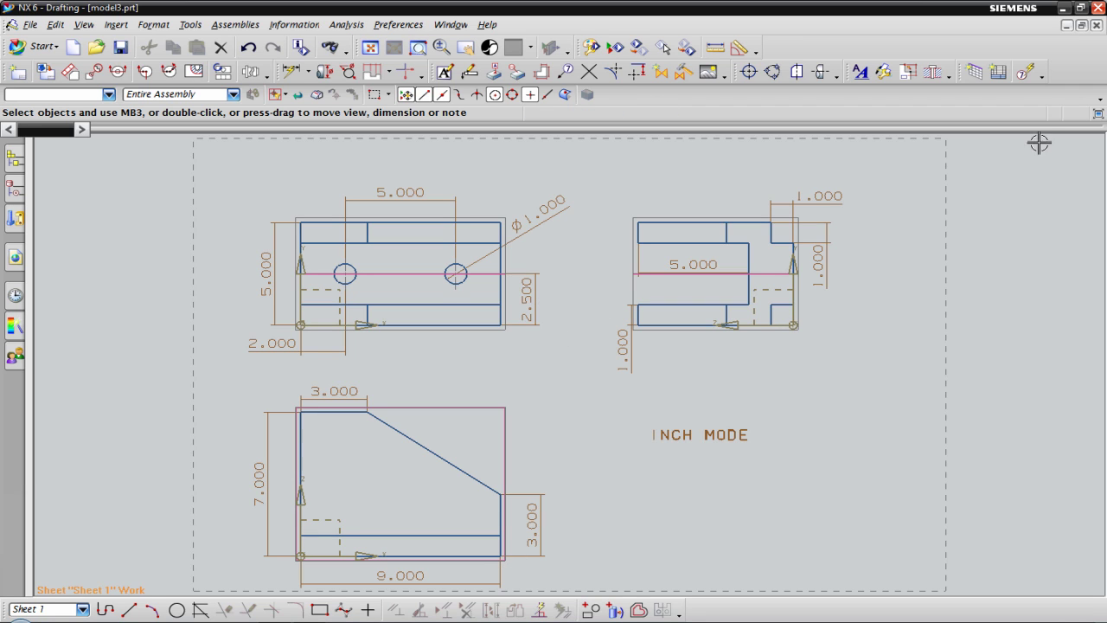
Close the reference part and create a new Model file in inches named tutorial-21
{"action": "left_click", "coordinate": [1096, 25]}
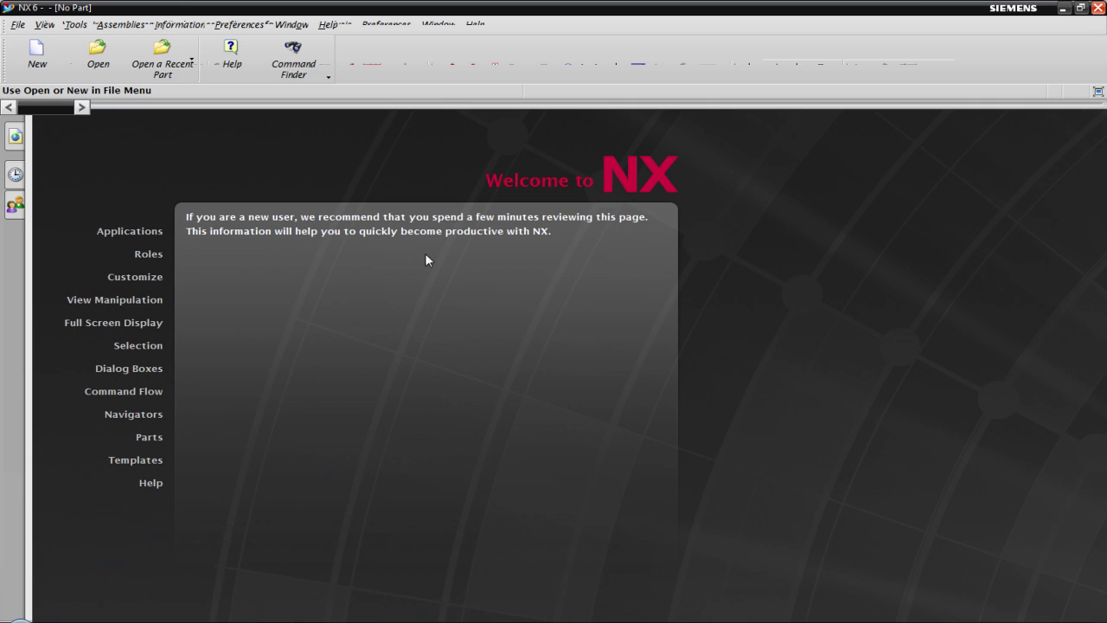
{"action": "left_click", "coordinate": [39, 71]}
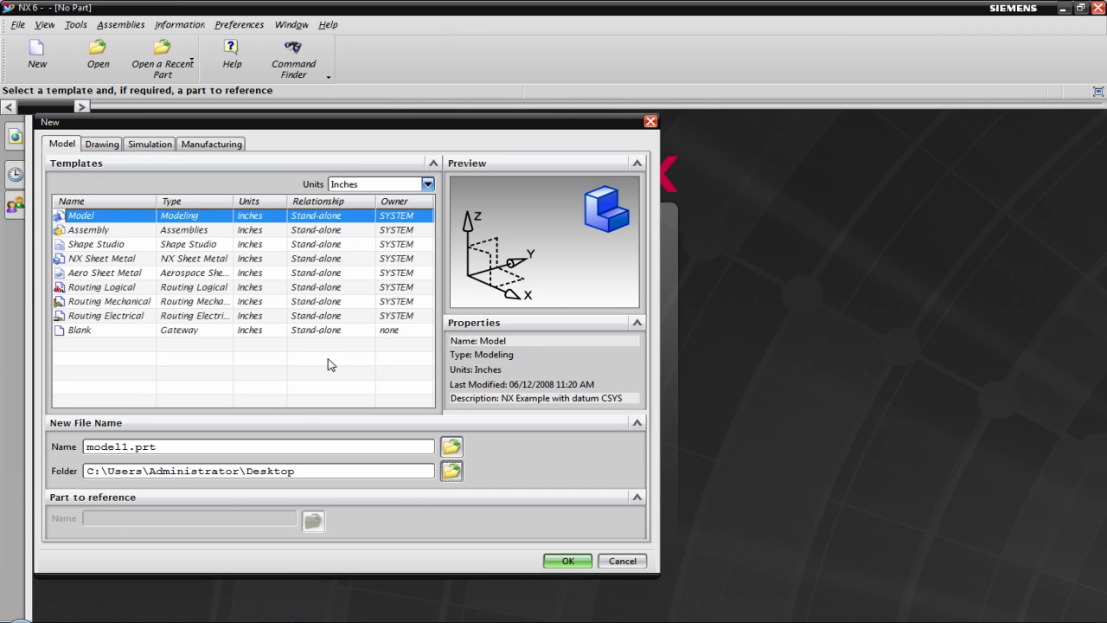
{"action": "left_click_drag", "start_coordinate": [130, 446], "coordinate": [85, 446]}
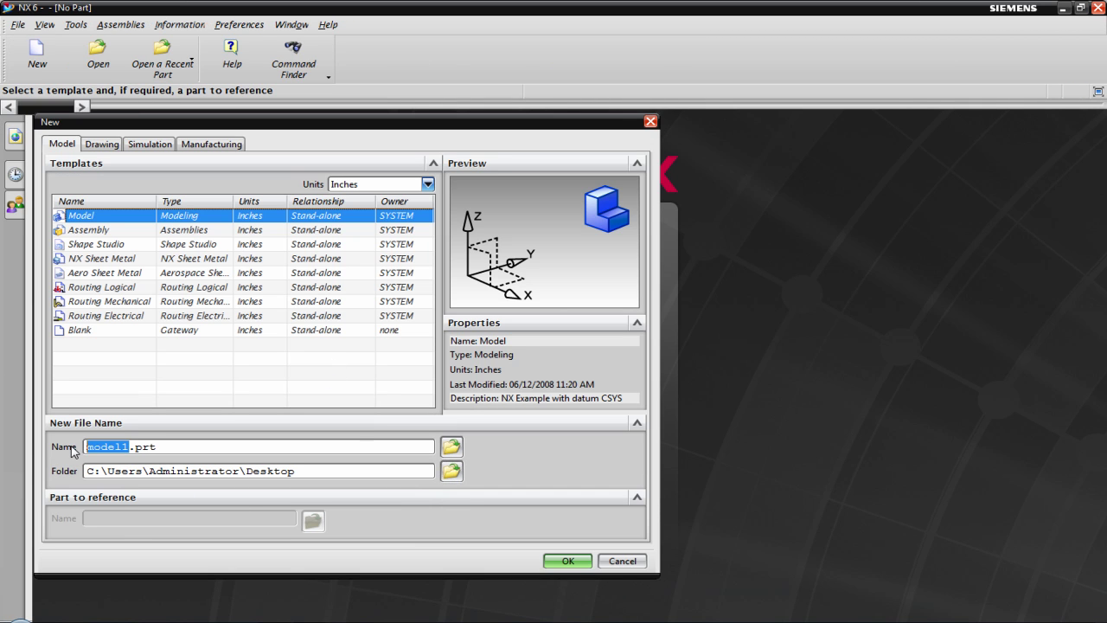
{"action": "left_click_drag", "start_coordinate": [158, 446], "coordinate": [75, 446]}
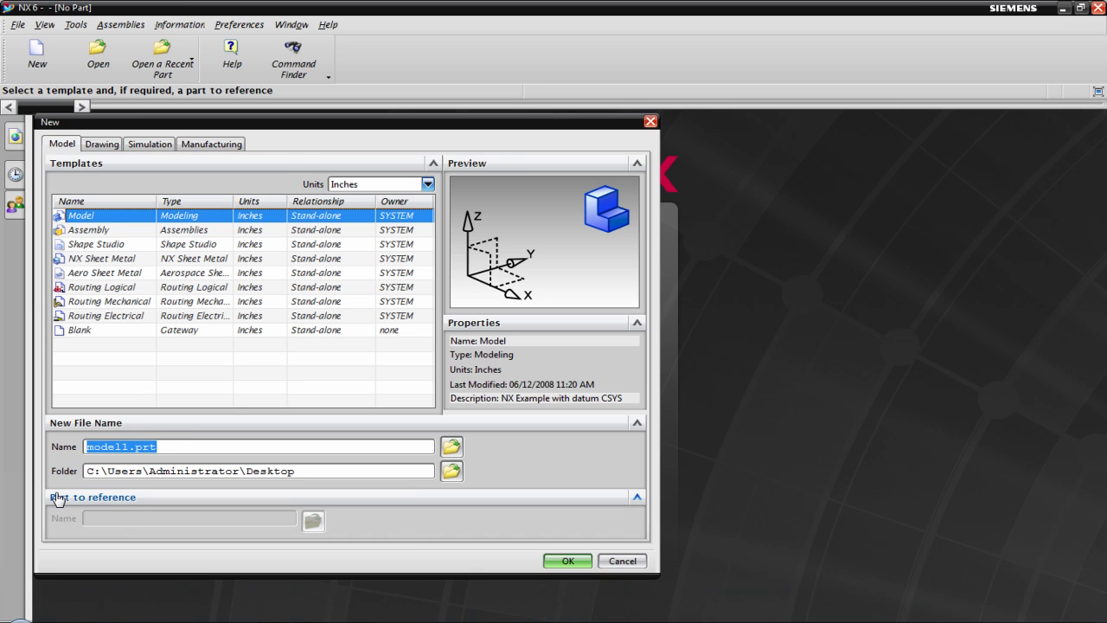
{"action": "type", "text": "t"}
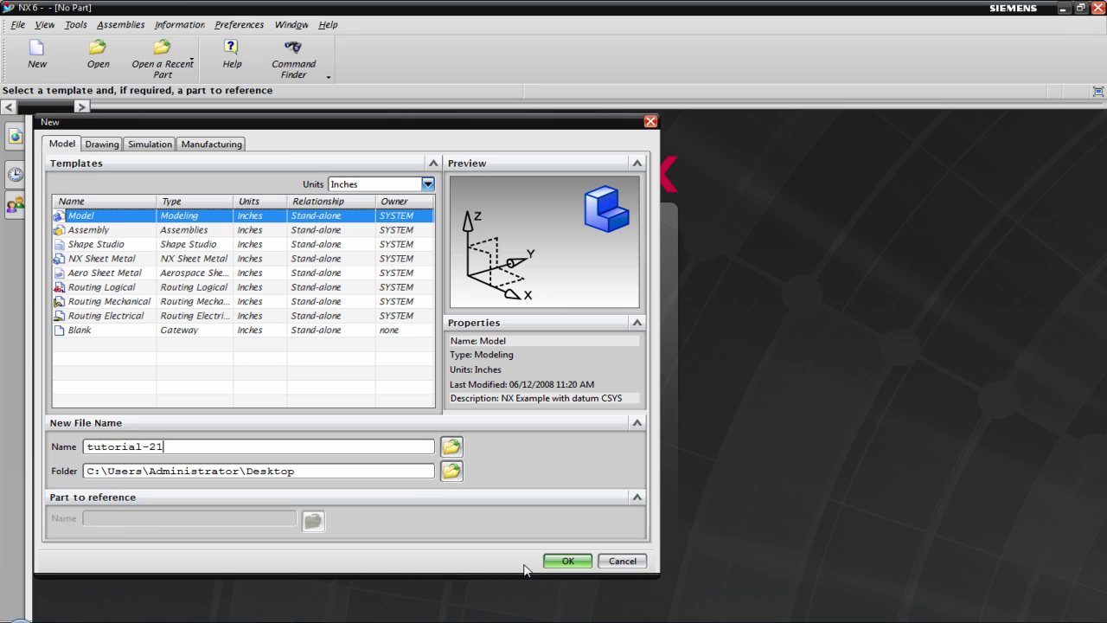
{"action": "type", "text": "utorial-21"}
{"action": "left_click", "coordinate": [561, 562]}
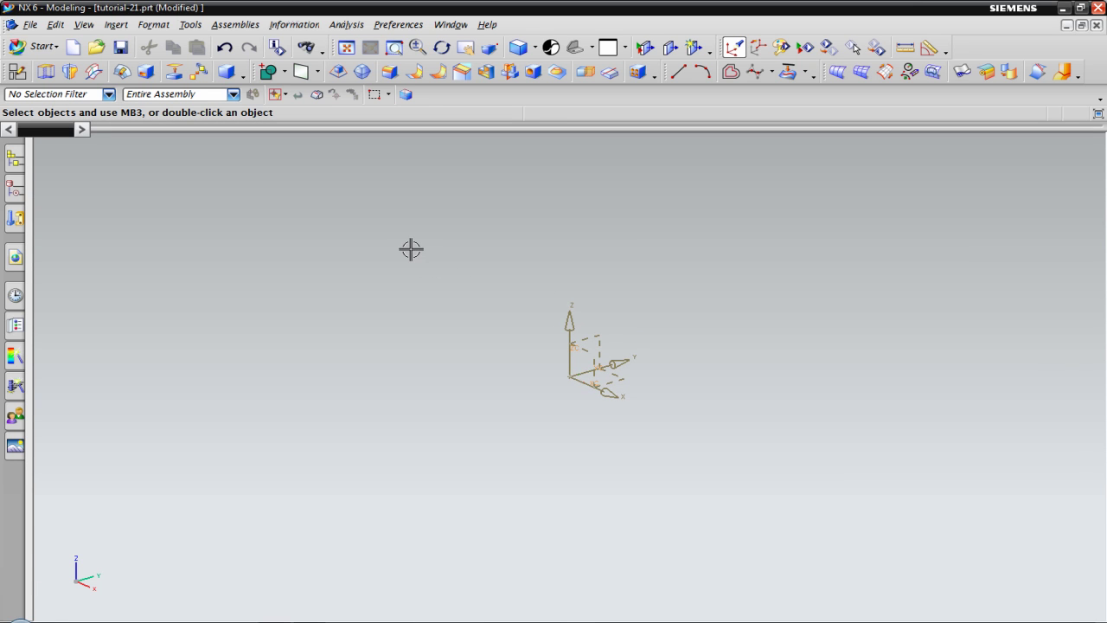
Create a block at the origin with length 9, width 5 and height 7 in, and fit it in view
{"action": "left_click", "coordinate": [227, 73]}
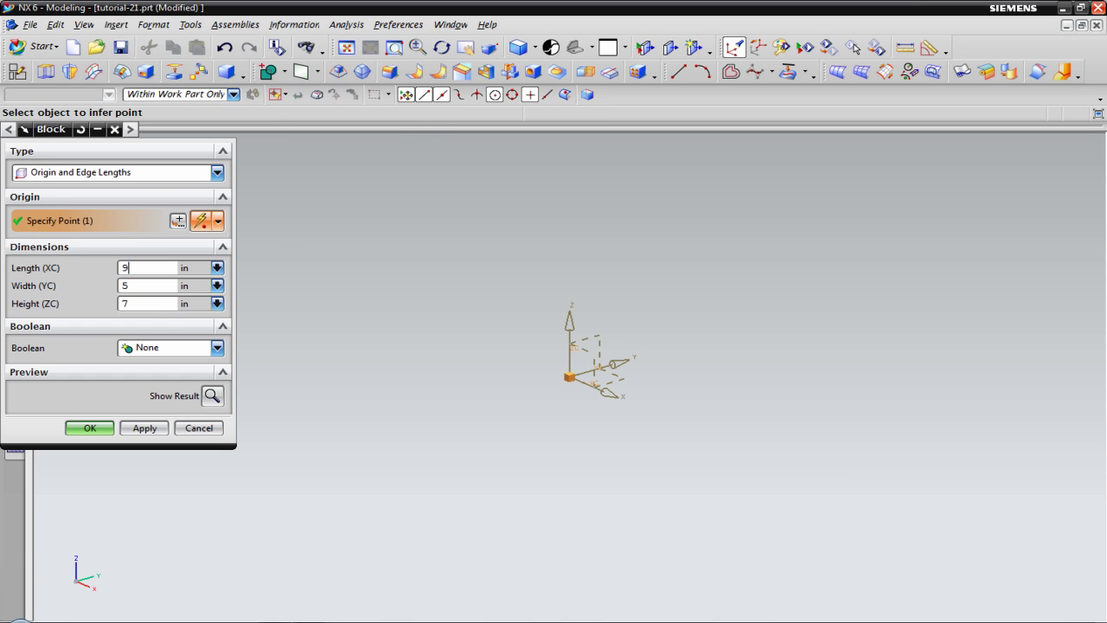
{"action": "type", "text": "5"}
{"action": "left_click", "coordinate": [90, 427]}
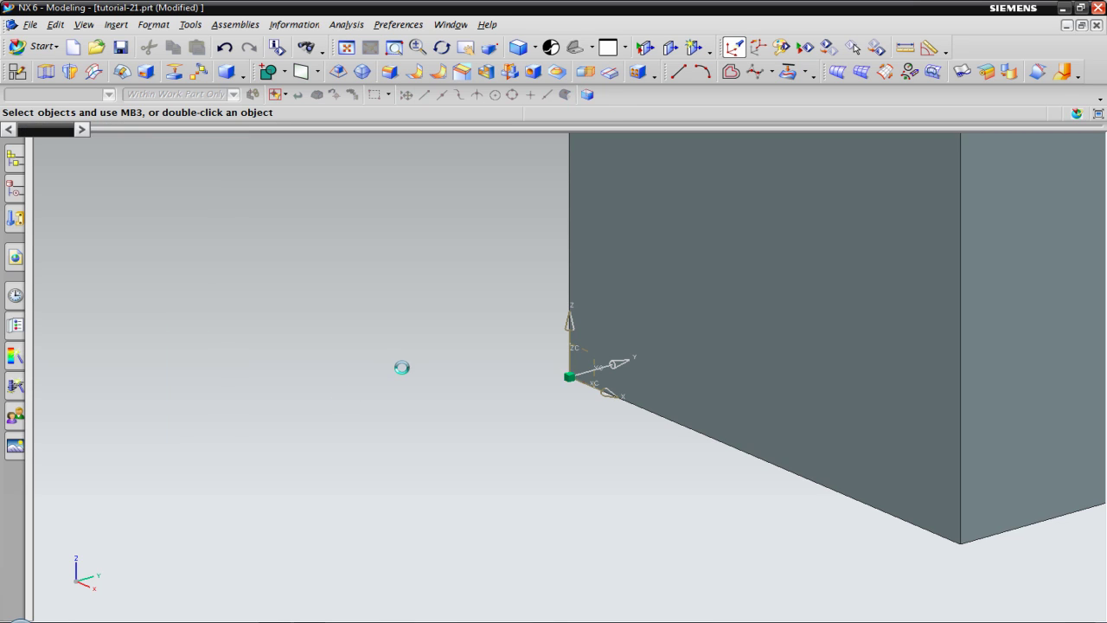
{"action": "left_click", "coordinate": [346, 47]}
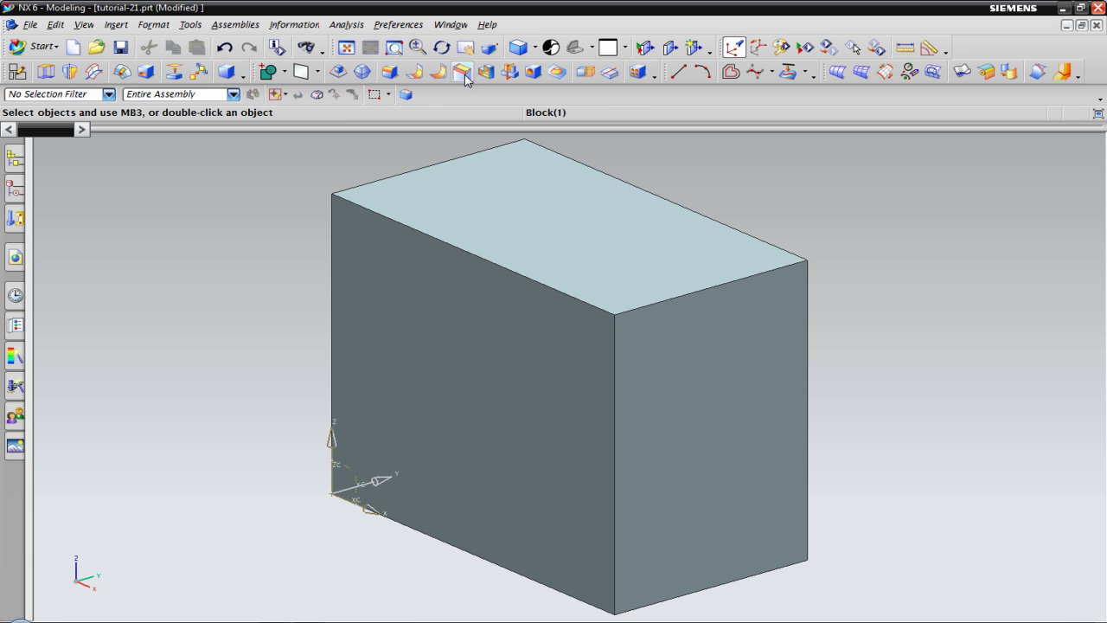
Chamfer the block's upper edge at the far X end asymmetrically, with distance 1 of 4 in and distance 2 of 6 in
{"action": "left_click", "coordinate": [463, 73]}
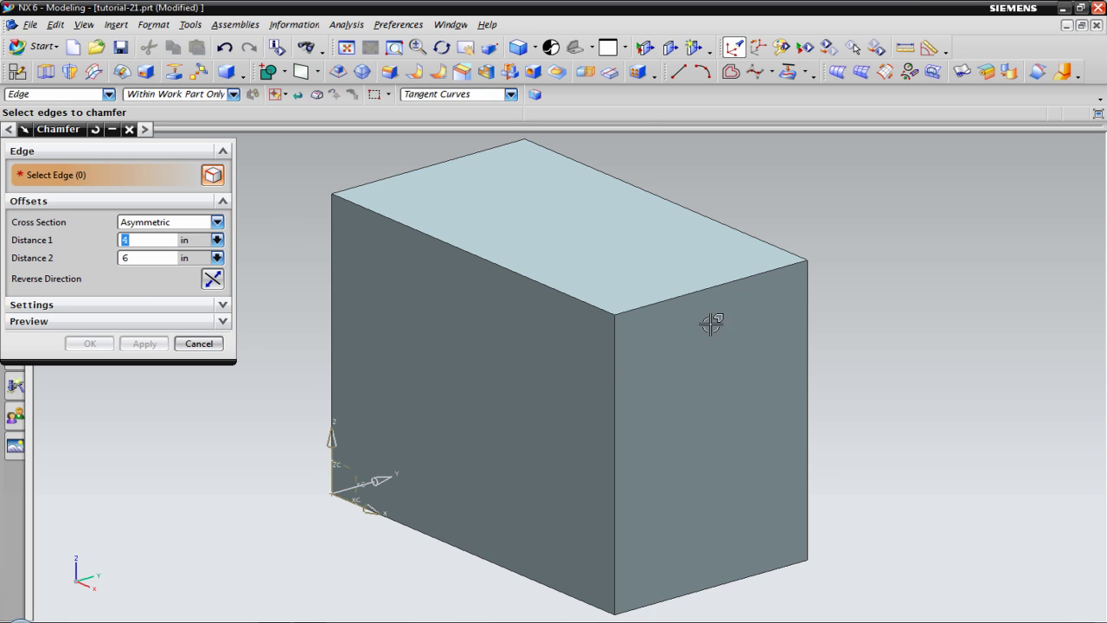
{"action": "left_click", "coordinate": [721, 288]}
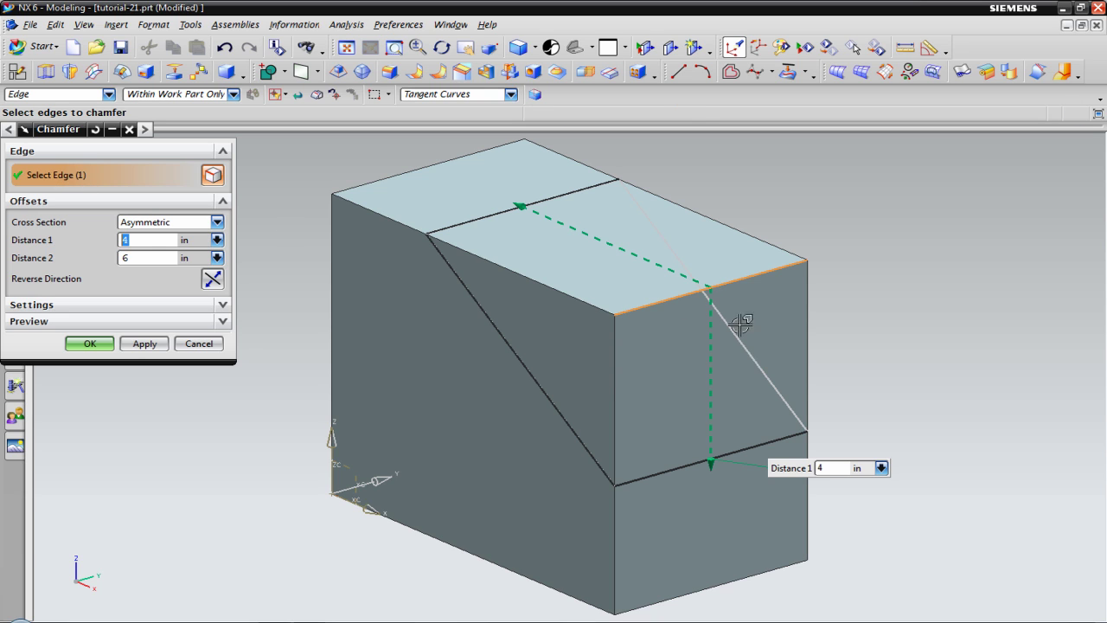
{"action": "mouse_move", "coordinate": [519, 206]}
{"action": "left_mouse_down"}
{"action": "mouse_move", "coordinate": [464, 178]}
{"action": "mouse_move", "coordinate": [541, 225]}
{"action": "mouse_move", "coordinate": [490, 179]}
{"action": "mouse_move", "coordinate": [517, 205]}
{"action": "left_mouse_up"}
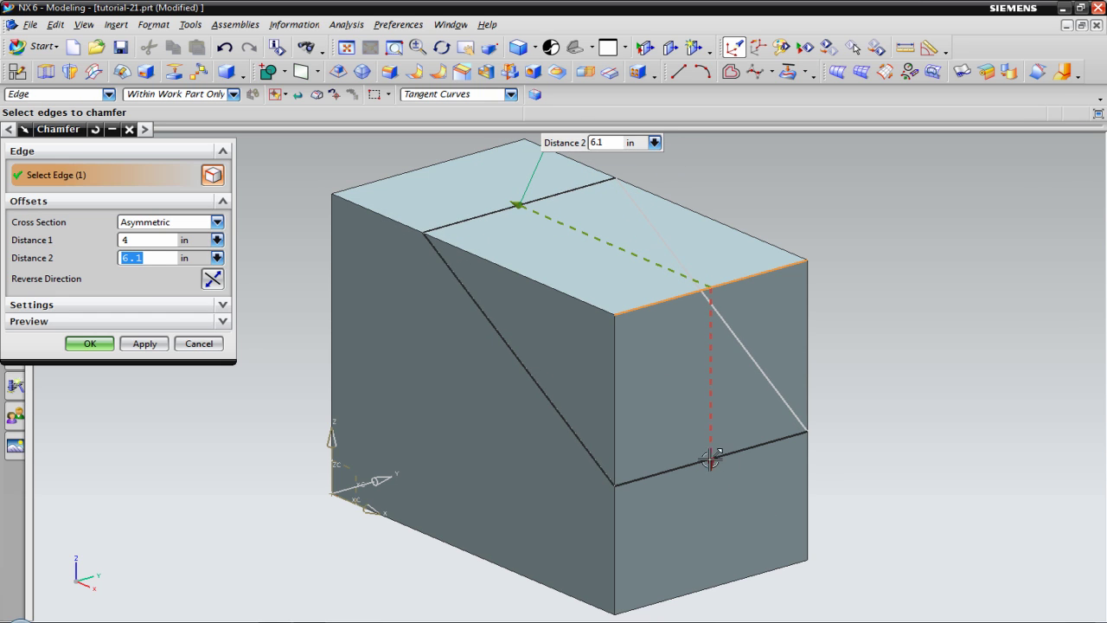
{"action": "left_click_drag", "start_coordinate": [710, 461], "coordinate": [710, 502]}
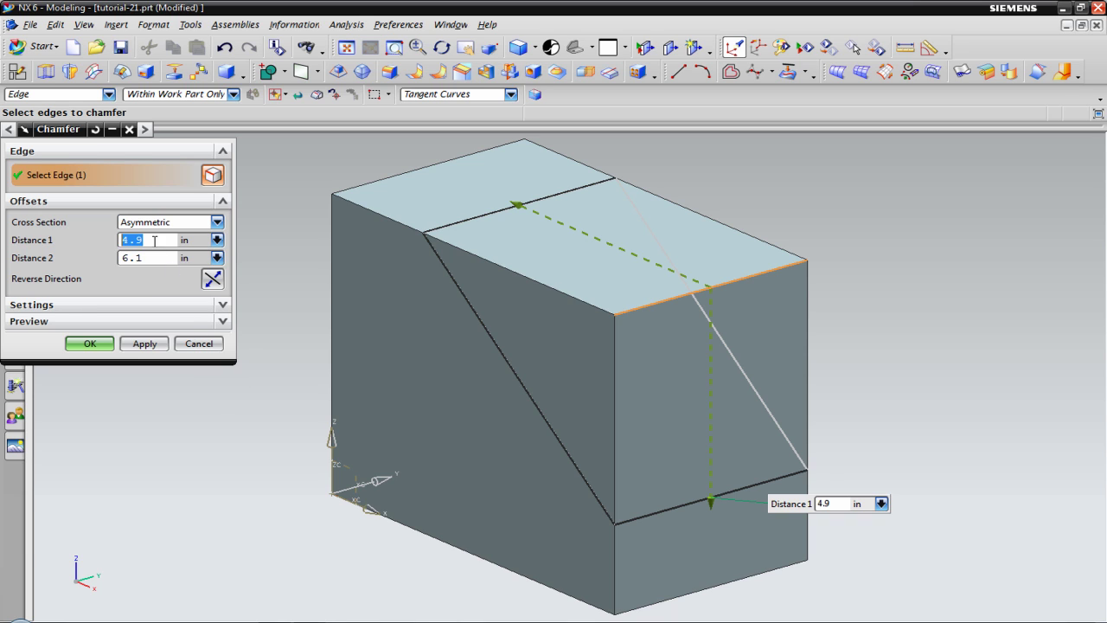
{"action": "type", "text": "4"}
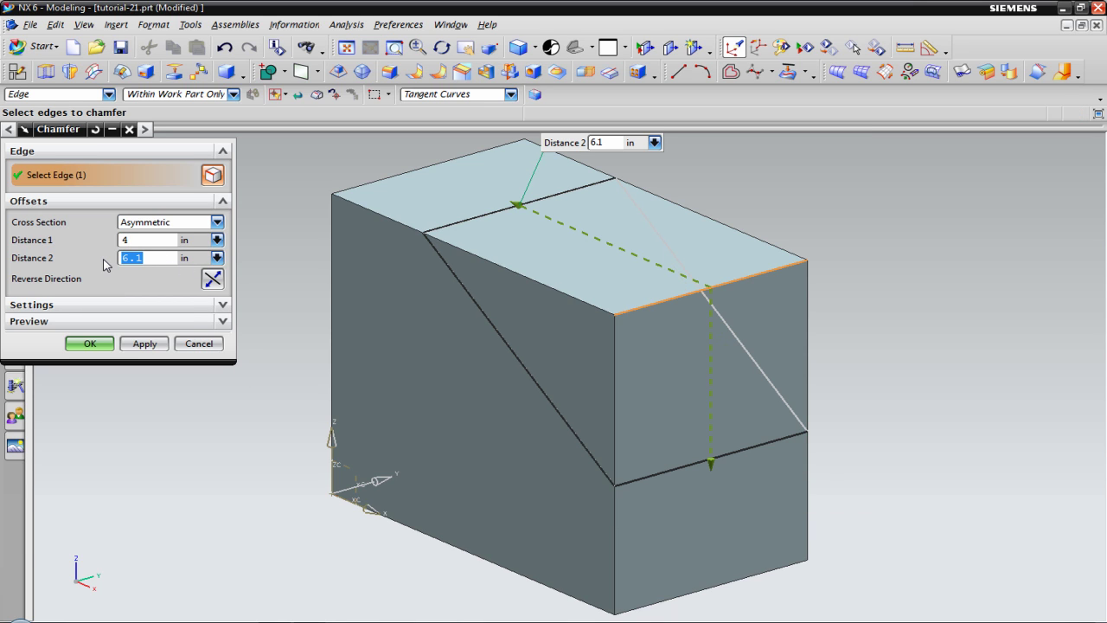
{"action": "left_click", "coordinate": [103, 346]}
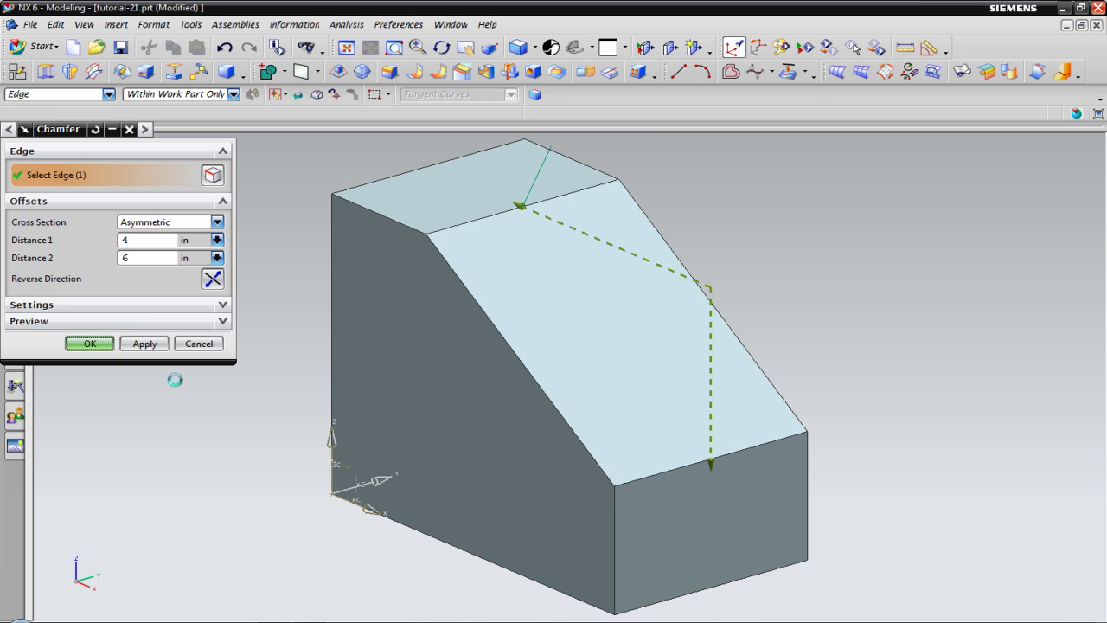
Set up a Shell of the block with 1 in thickness, removing the top, sloped, and both end faces
{"action": "middle_click_drag", "start_coordinate": [929, 286], "coordinate": [766, 304]}
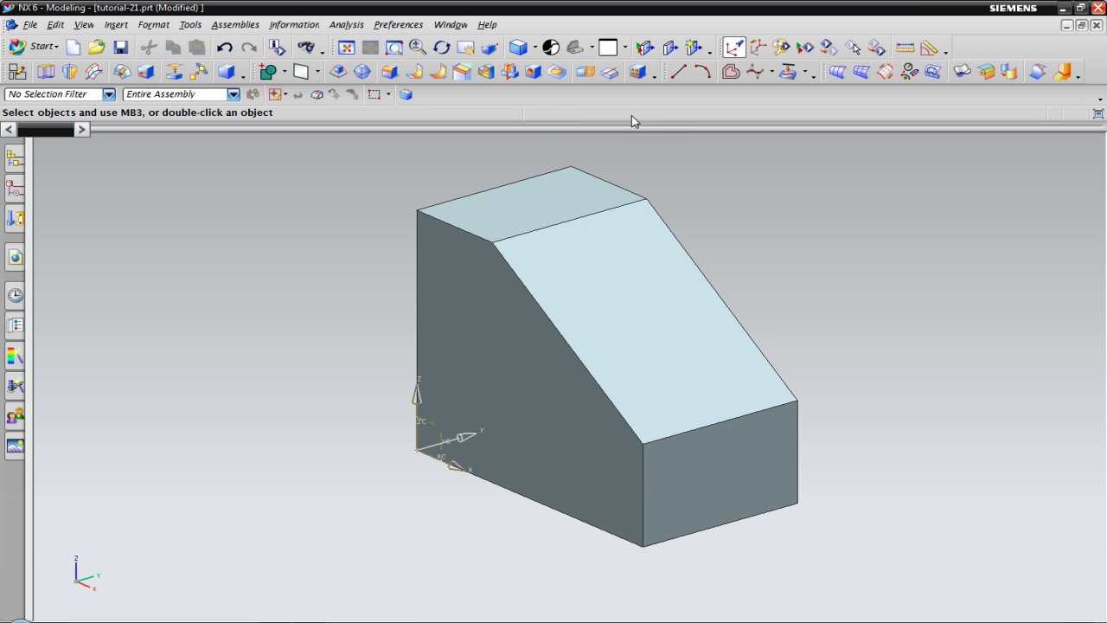
{"action": "left_click", "coordinate": [485, 75]}
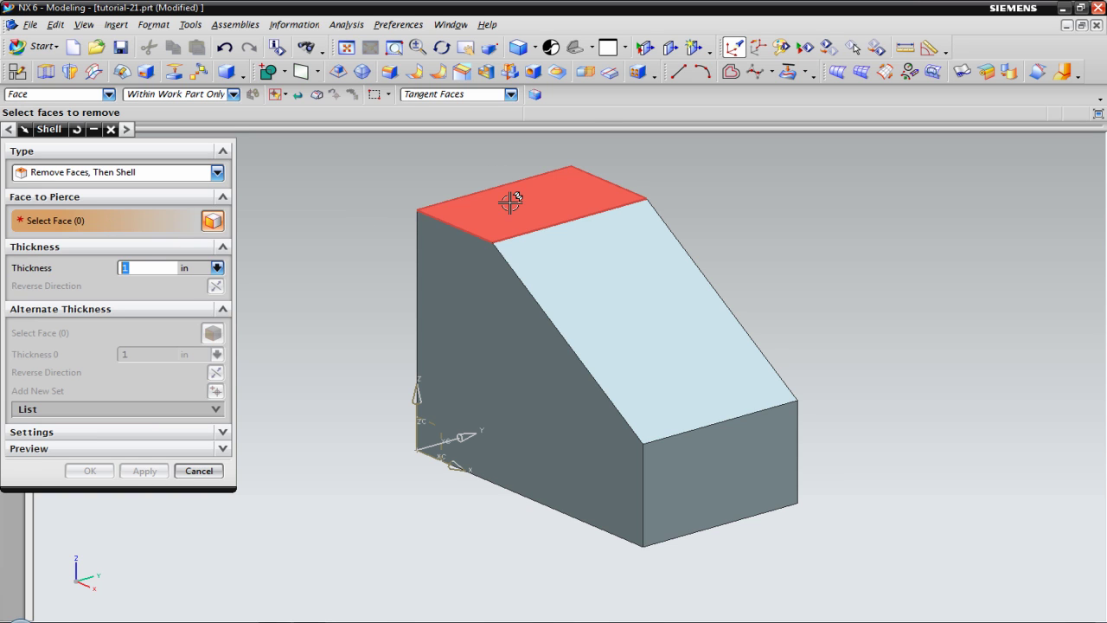
{"action": "left_click", "coordinate": [495, 178]}
{"action": "left_click", "coordinate": [615, 304]}
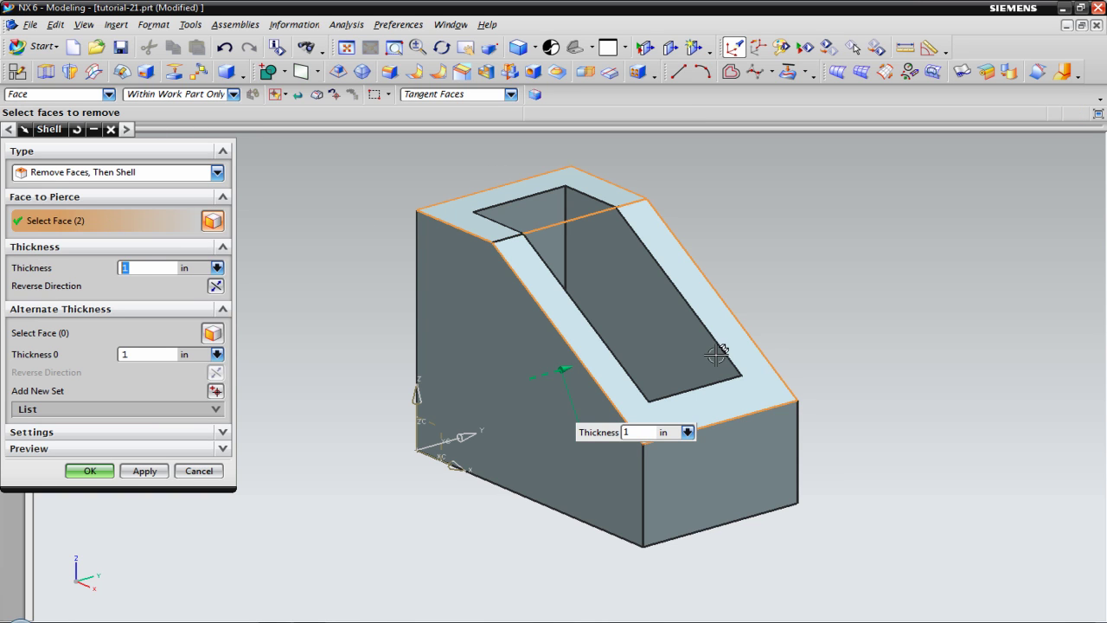
{"action": "left_click", "coordinate": [734, 465]}
{"action": "middle_click_drag", "start_coordinate": [867, 321], "coordinate": [938, 329]}
{"action": "left_click", "coordinate": [407, 289]}
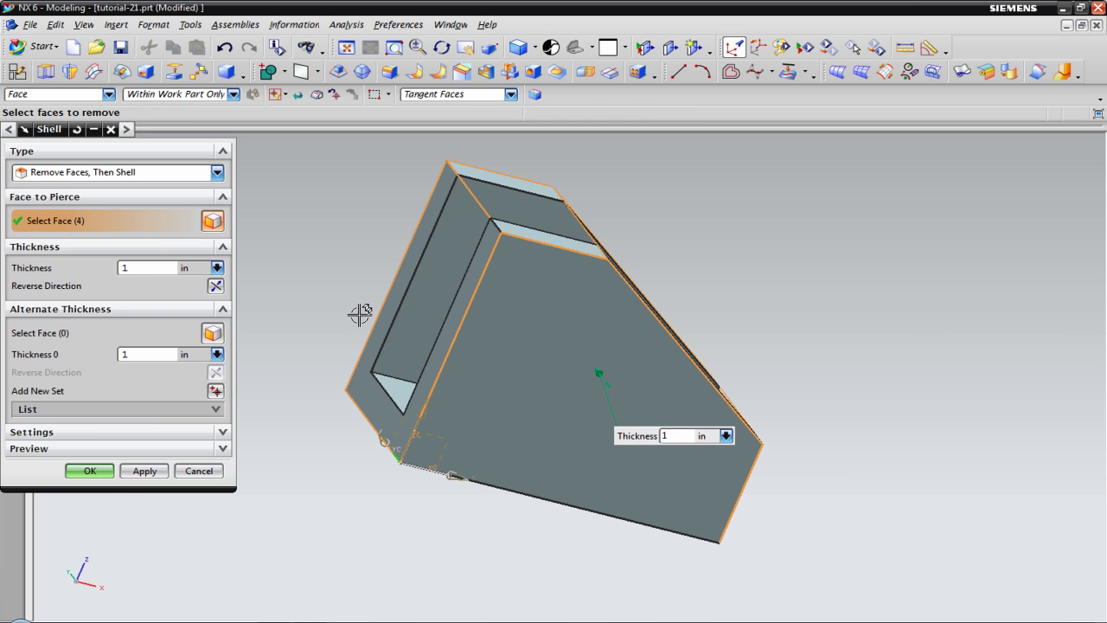
Give the bottom face an alternate shell thickness of 2 in and complete the shell
{"action": "middle_click_drag", "start_coordinate": [791, 331], "coordinate": [700, 306]}
{"action": "key", "text": "Return"}
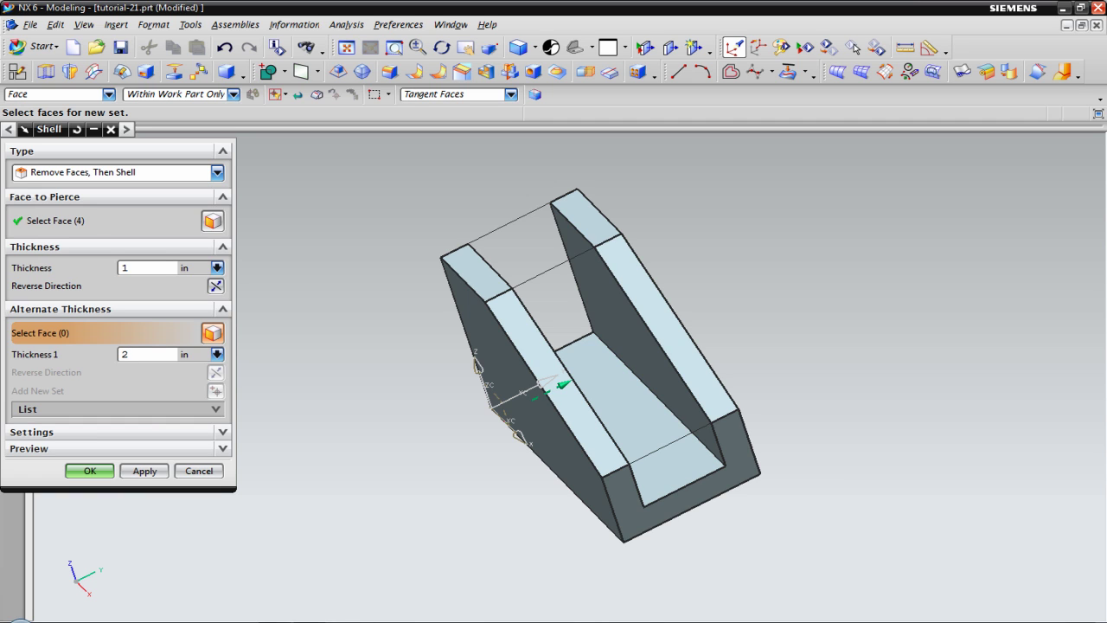
{"action": "middle_click_drag", "start_coordinate": [421, 490], "coordinate": [443, 394]}
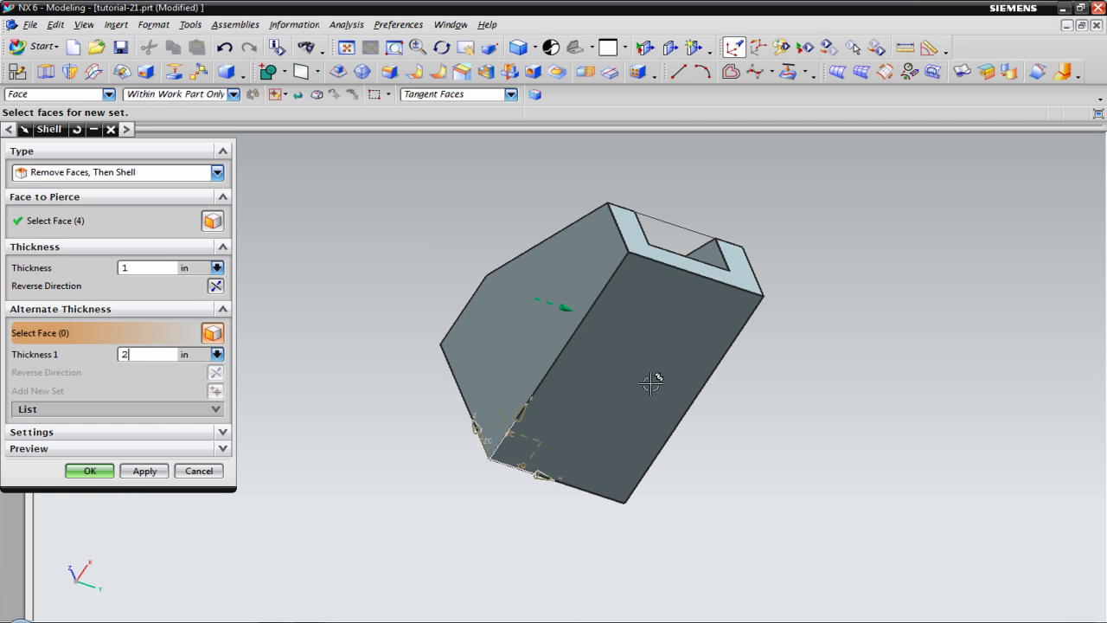
{"action": "left_click", "coordinate": [657, 361]}
{"action": "left_click", "coordinate": [89, 471]}
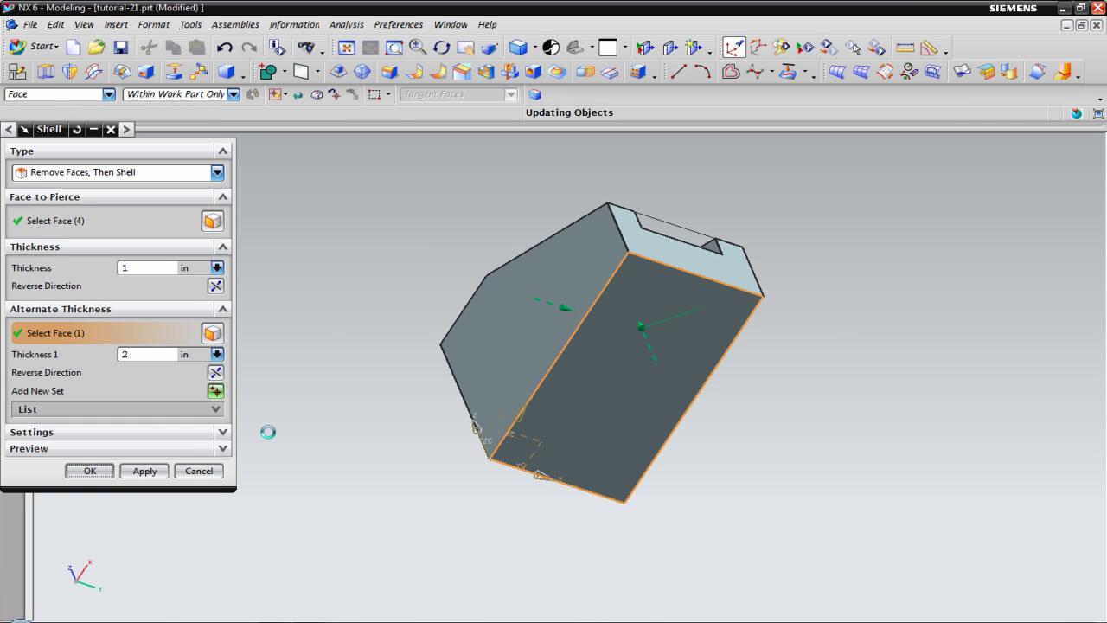
Start a general hole and open a position sketch on the floor face between the two side walls
{"action": "middle_click_drag", "start_coordinate": [328, 321], "coordinate": [347, 412]}
{"action": "middle_click_drag", "start_coordinate": [347, 412], "coordinate": [350, 406]}
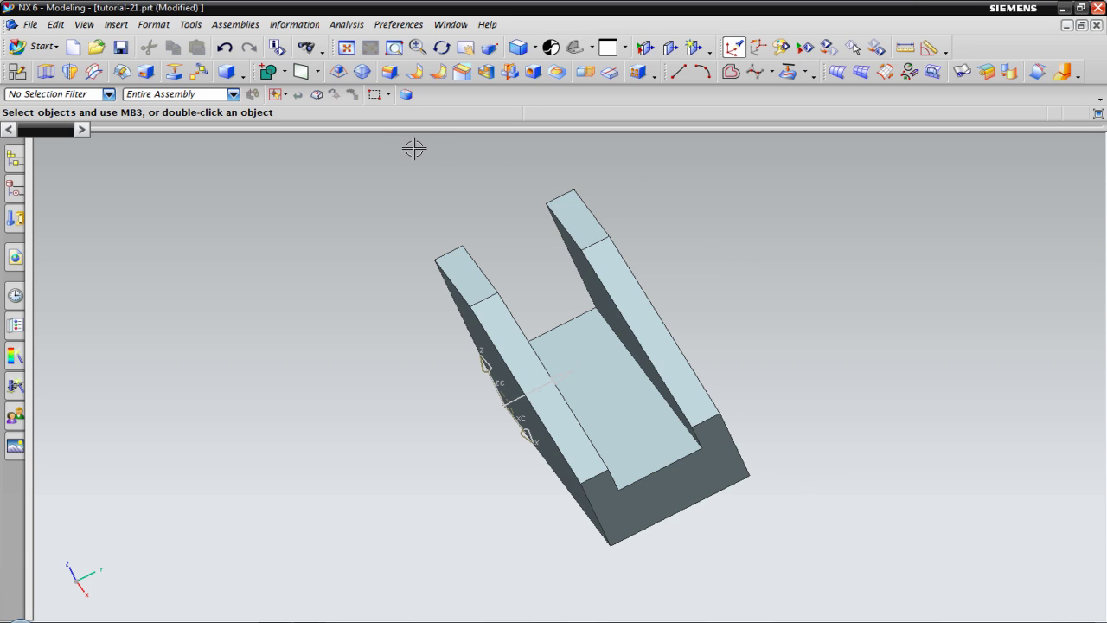
{"action": "left_click", "coordinate": [535, 75]}
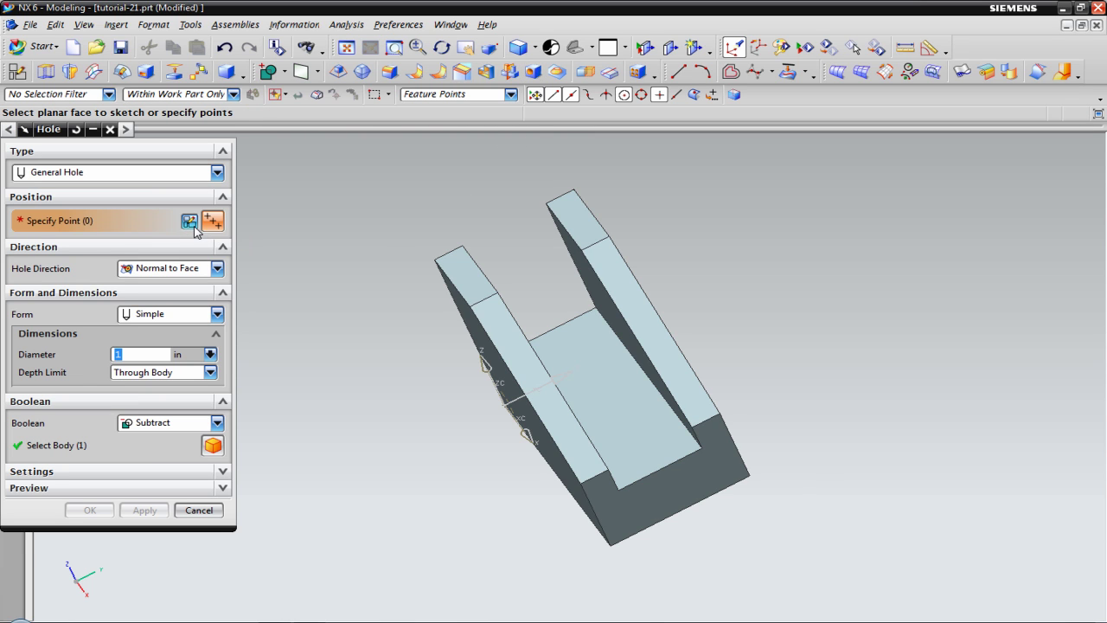
{"action": "left_click", "coordinate": [190, 222]}
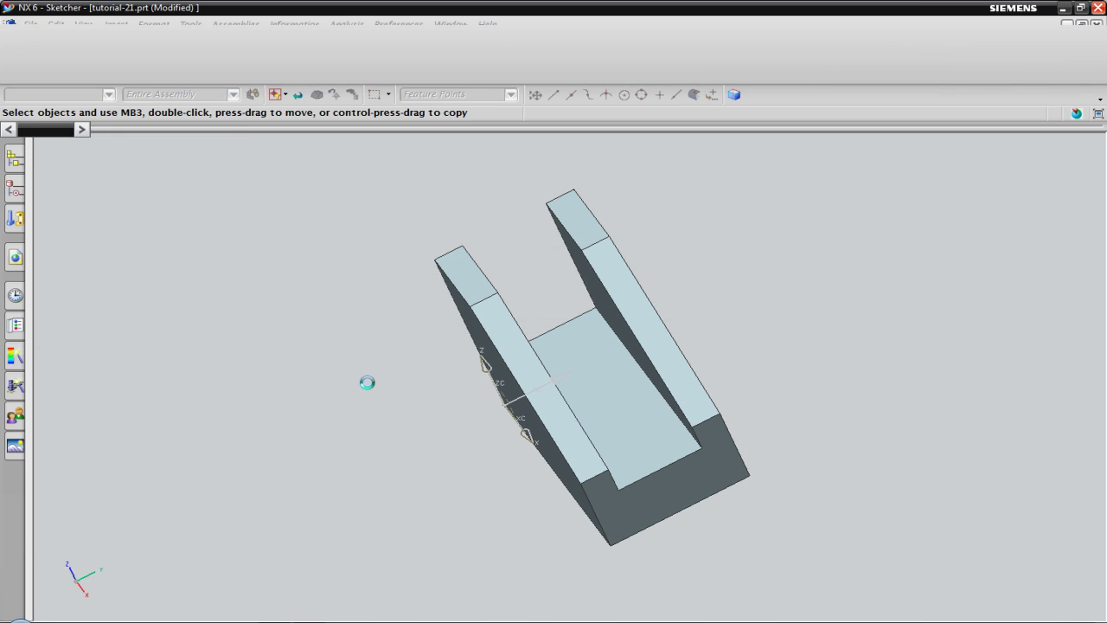
{"action": "left_click", "coordinate": [594, 358]}
{"action": "left_click", "coordinate": [141, 307]}
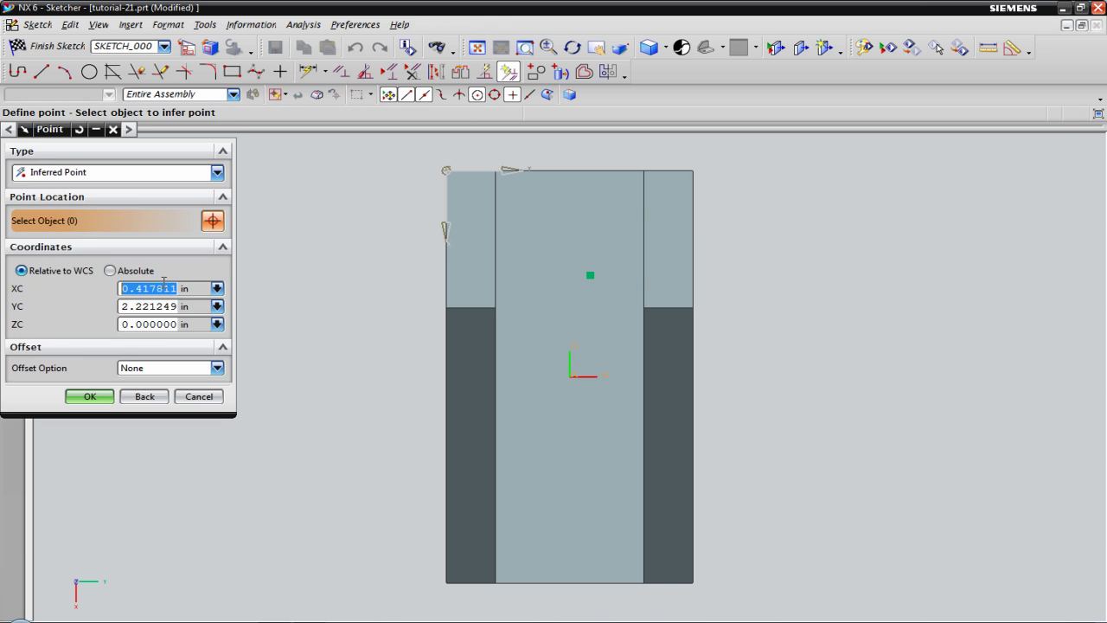
Place hole center points at absolute coordinates X 2, Y 2.5 and X 7, Y 2.5 in
{"action": "left_click", "coordinate": [110, 271]}
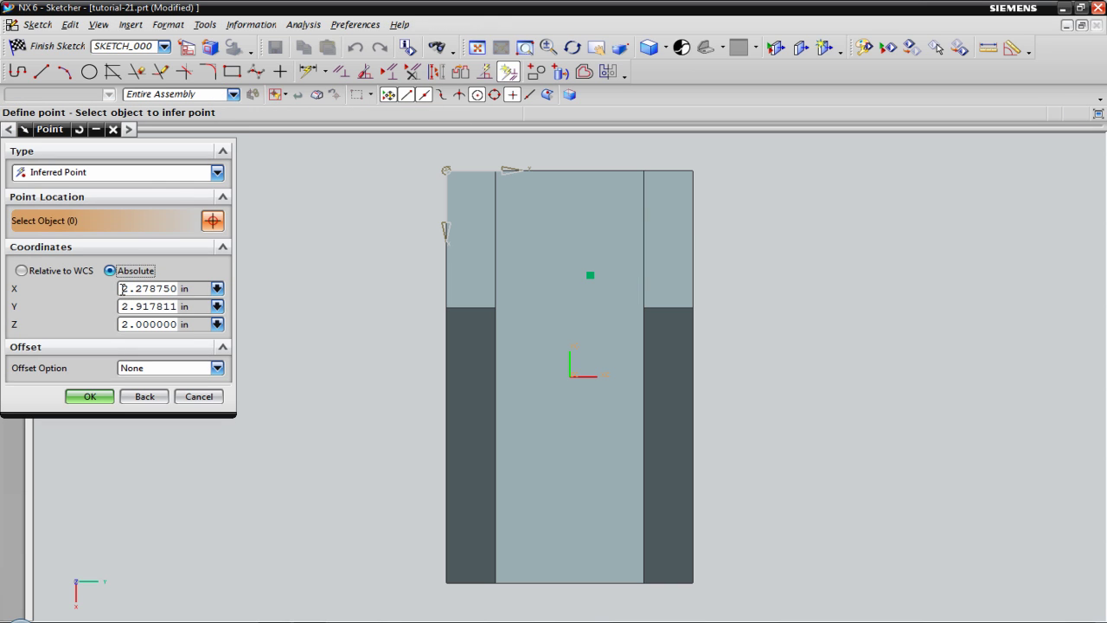
{"action": "left_click_drag", "start_coordinate": [122, 289], "coordinate": [236, 296]}
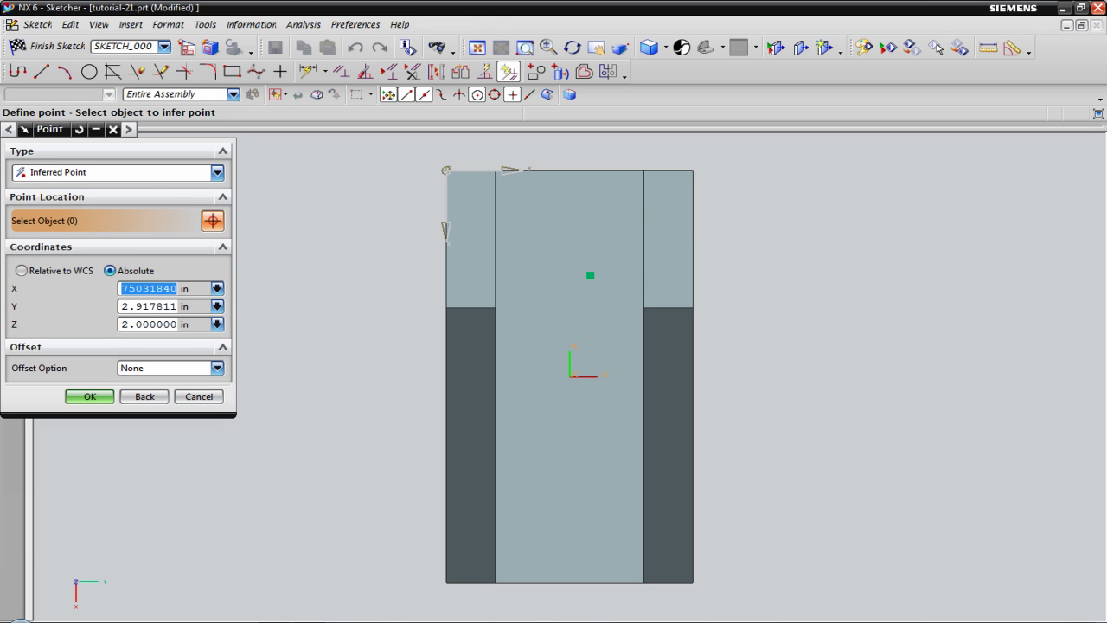
{"action": "type", "text": "2"}
{"action": "left_click_drag", "start_coordinate": [121, 308], "coordinate": [260, 324]}
{"action": "type", "text": "2."}
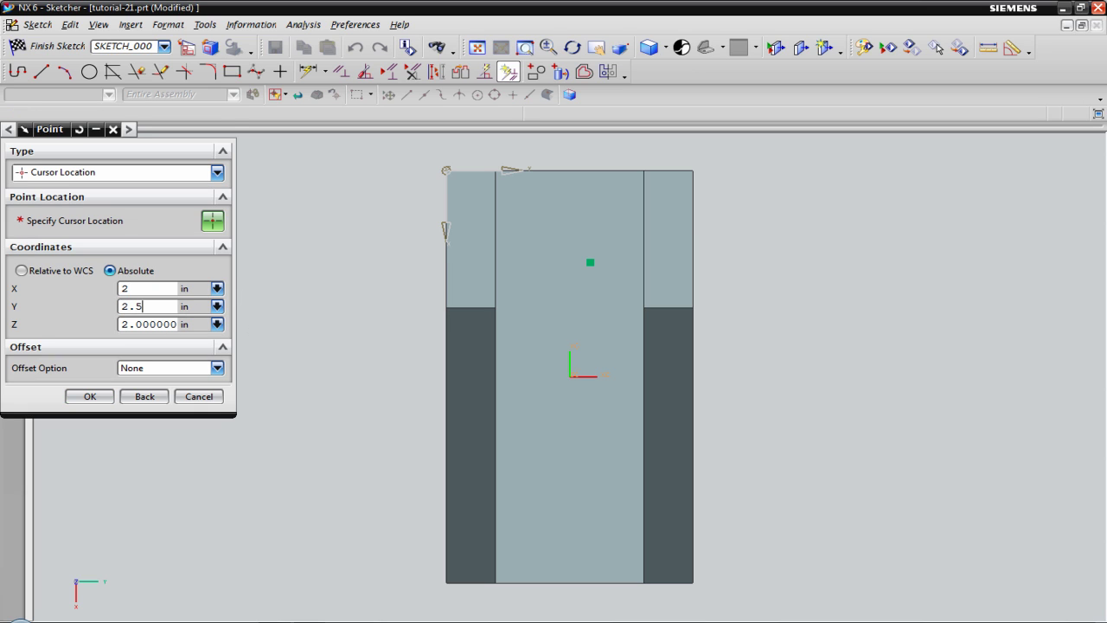
{"action": "key", "text": "Return"}
{"action": "left_click", "coordinate": [160, 309]}
{"action": "left_click", "coordinate": [89, 396]}
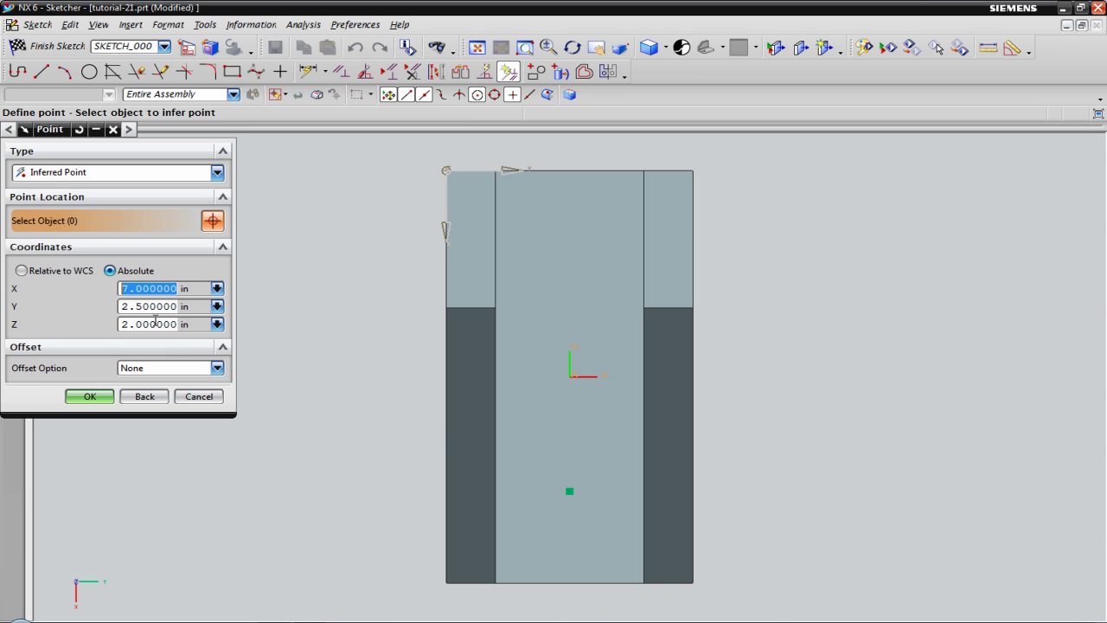
Place the second hole center point at absolute X 2, Y 2.5 in and finish the position sketch
{"action": "type", "text": "2"}
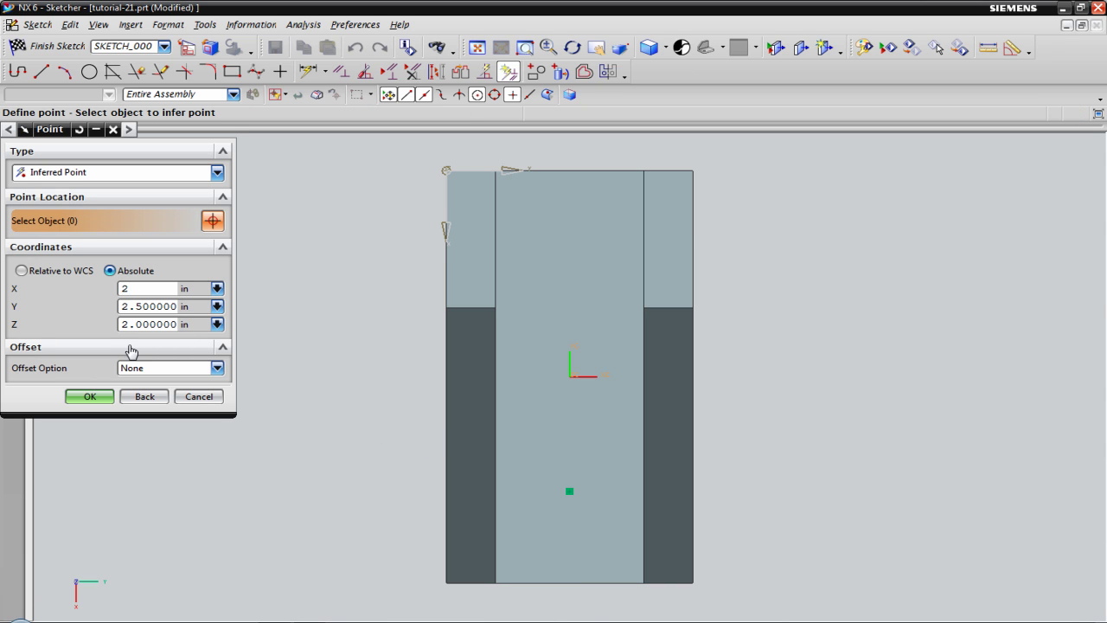
{"action": "left_click", "coordinate": [103, 395]}
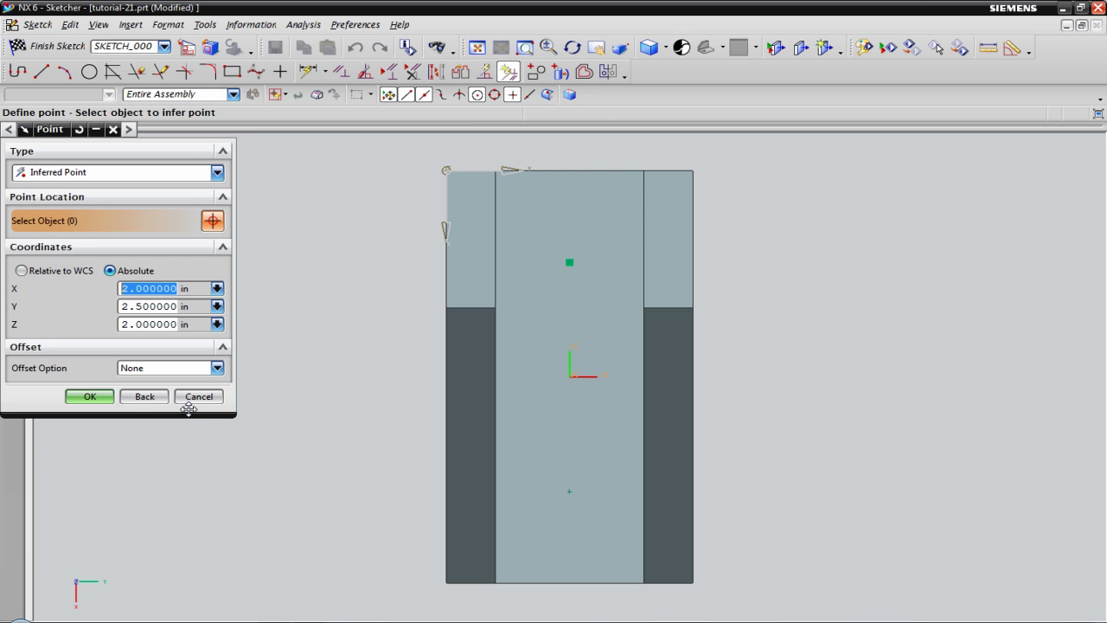
{"action": "left_click", "coordinate": [144, 397]}
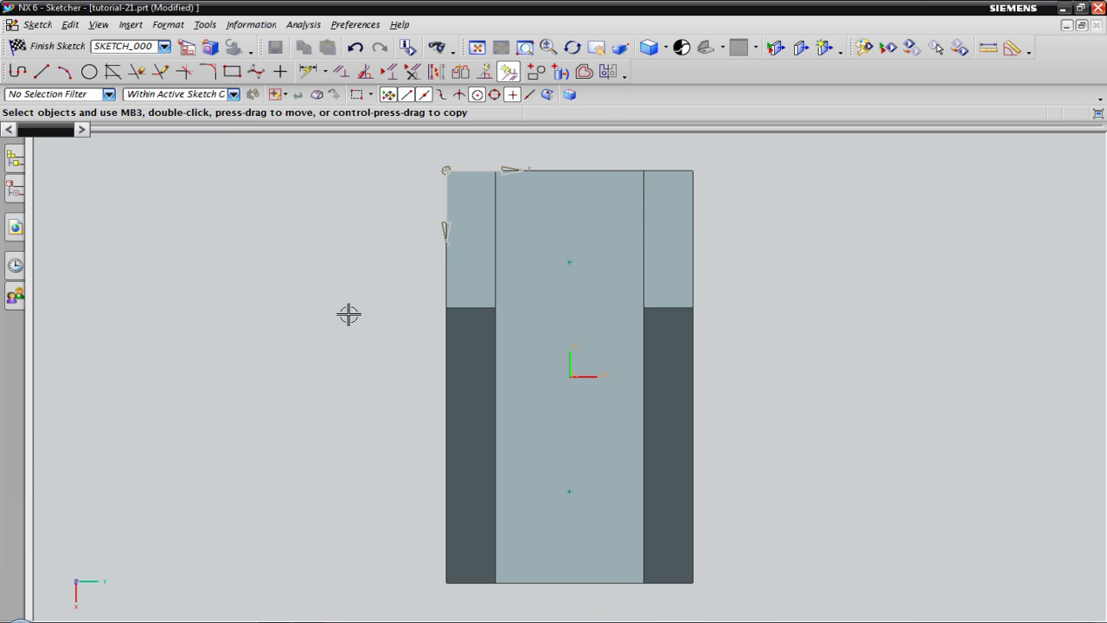
{"action": "left_click", "coordinate": [58, 46]}
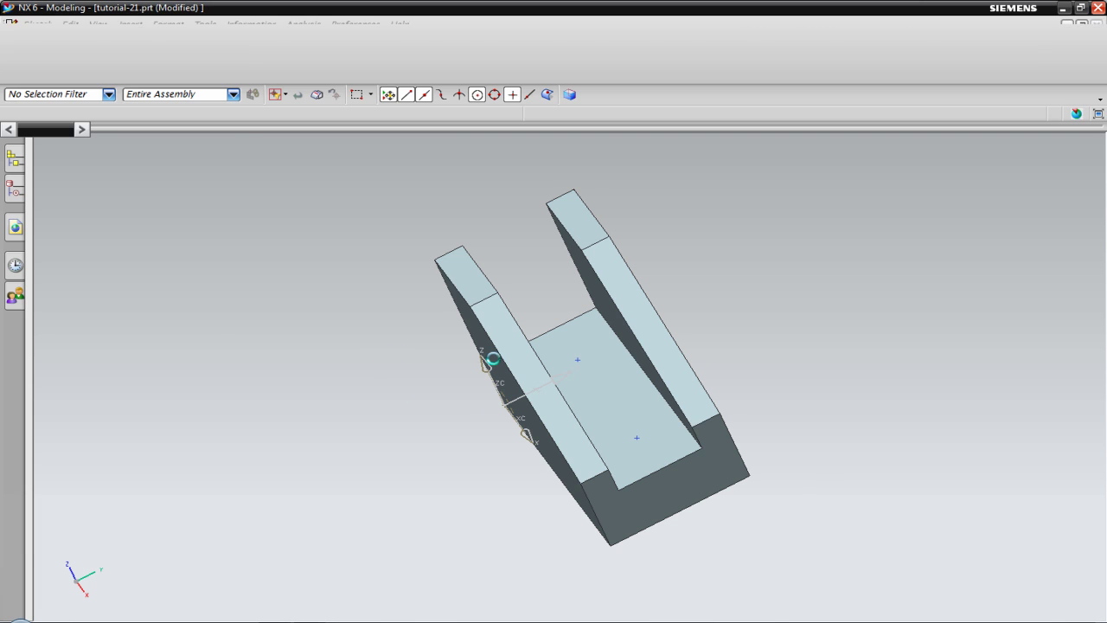
Cut simple 1 in diameter holes through the body at the two sketched points, normal to the floor face
{"action": "middle_click_drag", "start_coordinate": [441, 410], "coordinate": [443, 385]}
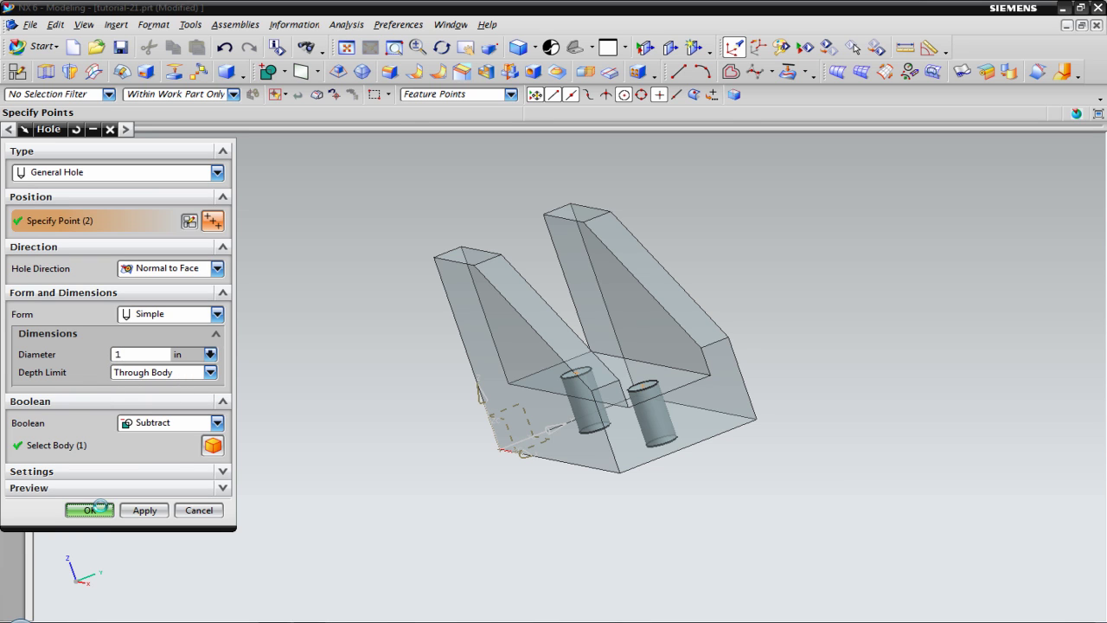
{"action": "left_click", "coordinate": [89, 509]}
{"action": "mouse_move", "coordinate": [833, 351]}
{"action": "middle_mouse_down"}
{"action": "mouse_move", "coordinate": [830, 388]}
{"action": "mouse_move", "coordinate": [880, 458]}
{"action": "mouse_move", "coordinate": [850, 348]}
{"action": "mouse_move", "coordinate": [853, 363]}
{"action": "middle_mouse_up"}
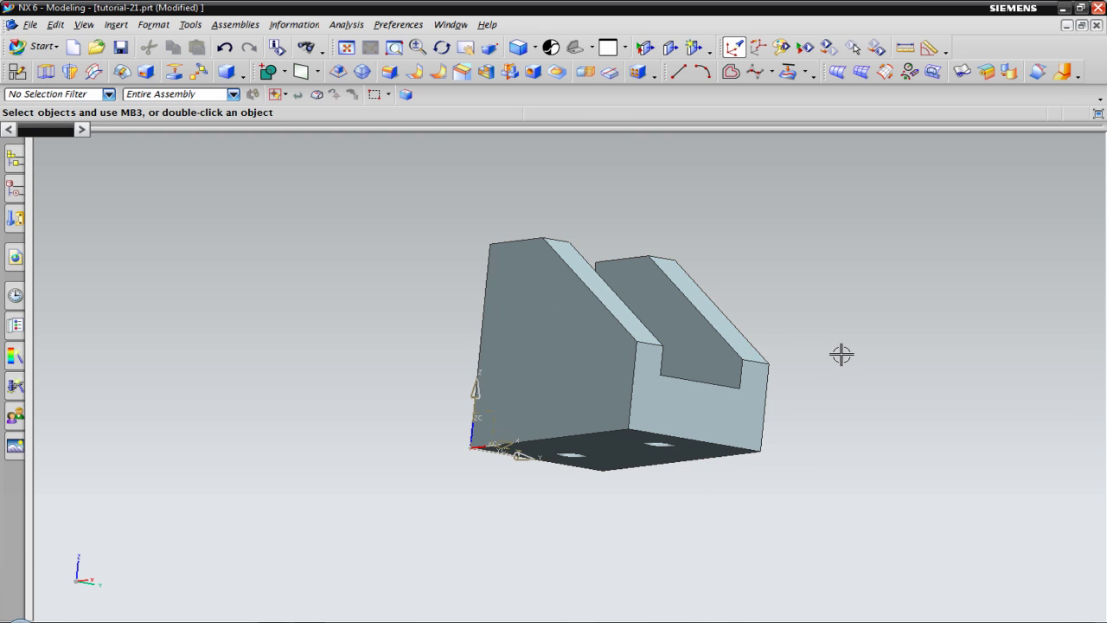
{"action": "middle_click_drag", "start_coordinate": [840, 354], "coordinate": [834, 325]}
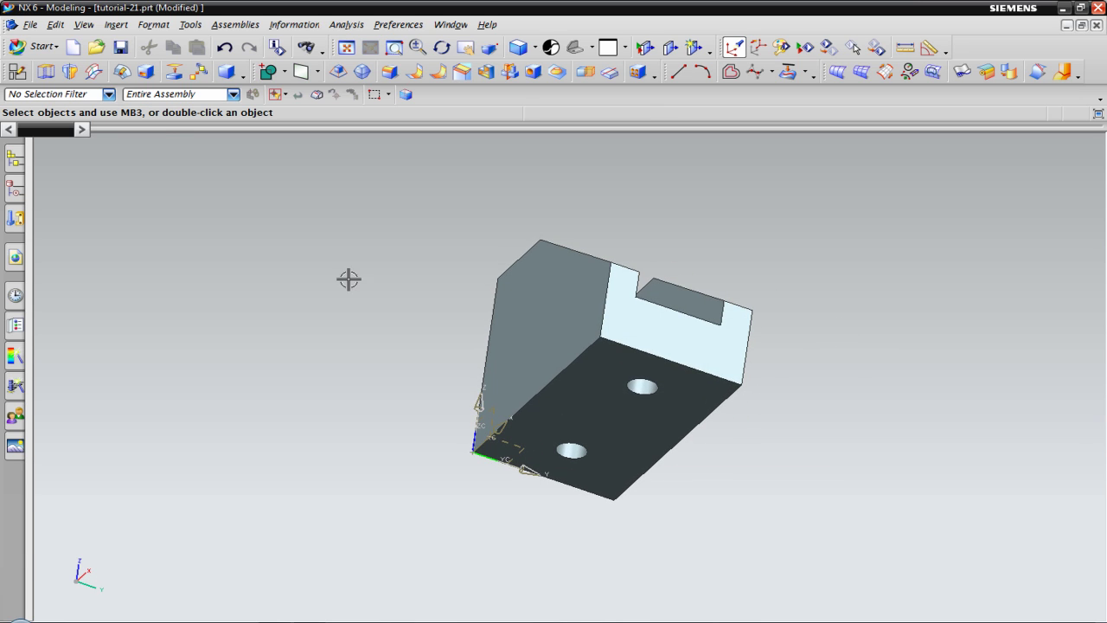
{"action": "left_click", "coordinate": [140, 76]}
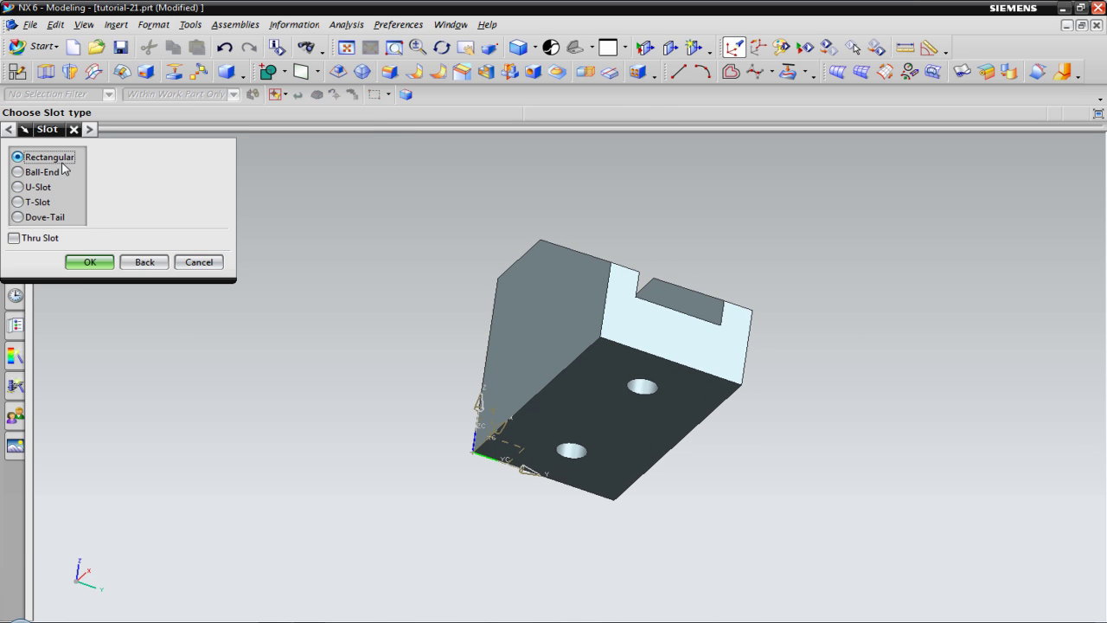
{"action": "left_click", "coordinate": [86, 262]}
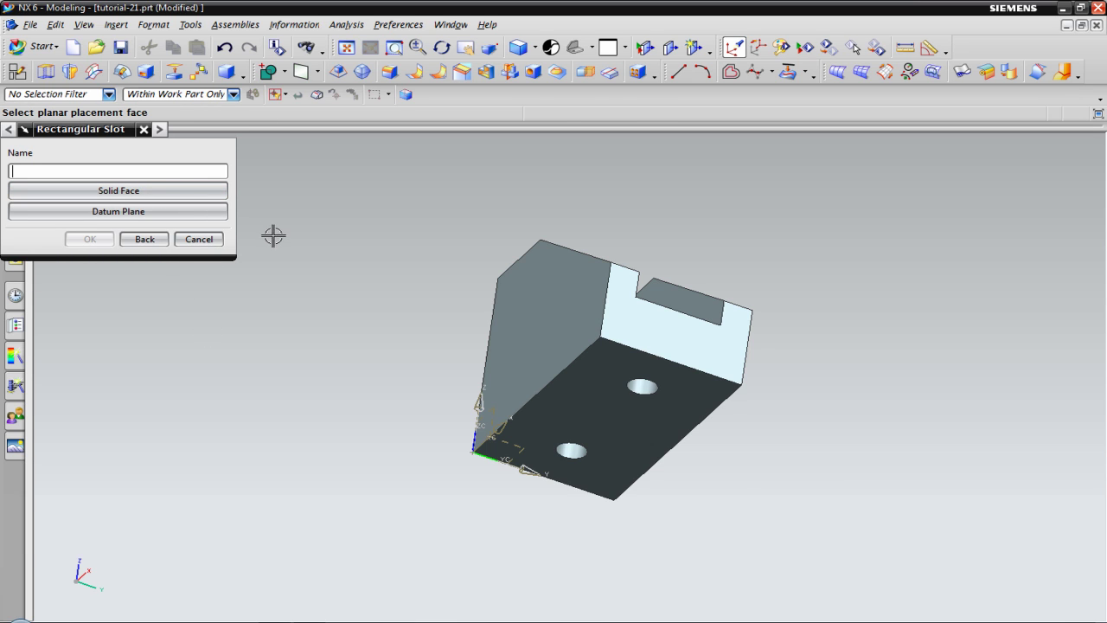
{"action": "mouse_move", "coordinate": [273, 235]}
{"action": "middle_mouse_down"}
{"action": "mouse_move", "coordinate": [272, 271]}
{"action": "mouse_move", "coordinate": [270, 233]}
{"action": "middle_mouse_up"}
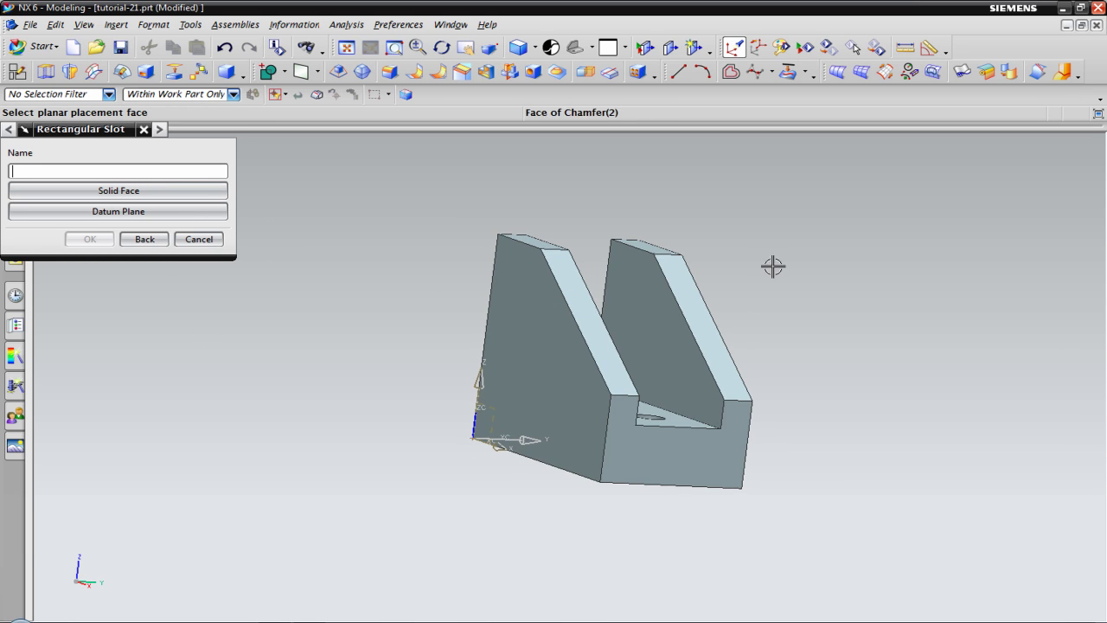
Create a Bisector datum plane midway between the outer faces of the two side walls
{"action": "left_click", "coordinate": [303, 71]}
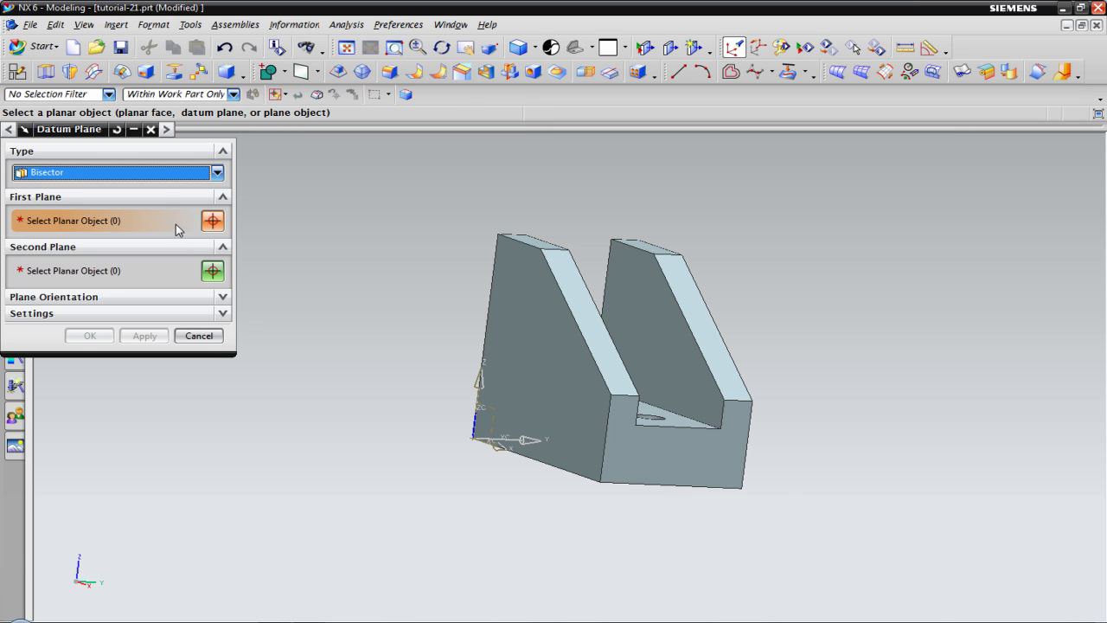
{"action": "left_click", "coordinate": [167, 175]}
{"action": "left_click", "coordinate": [168, 234]}
{"action": "middle_click_drag", "start_coordinate": [870, 311], "coordinate": [789, 319]}
{"action": "scroll", "coordinate": [408, 353], "scroll_direction": "up", "scroll_amount": 2}
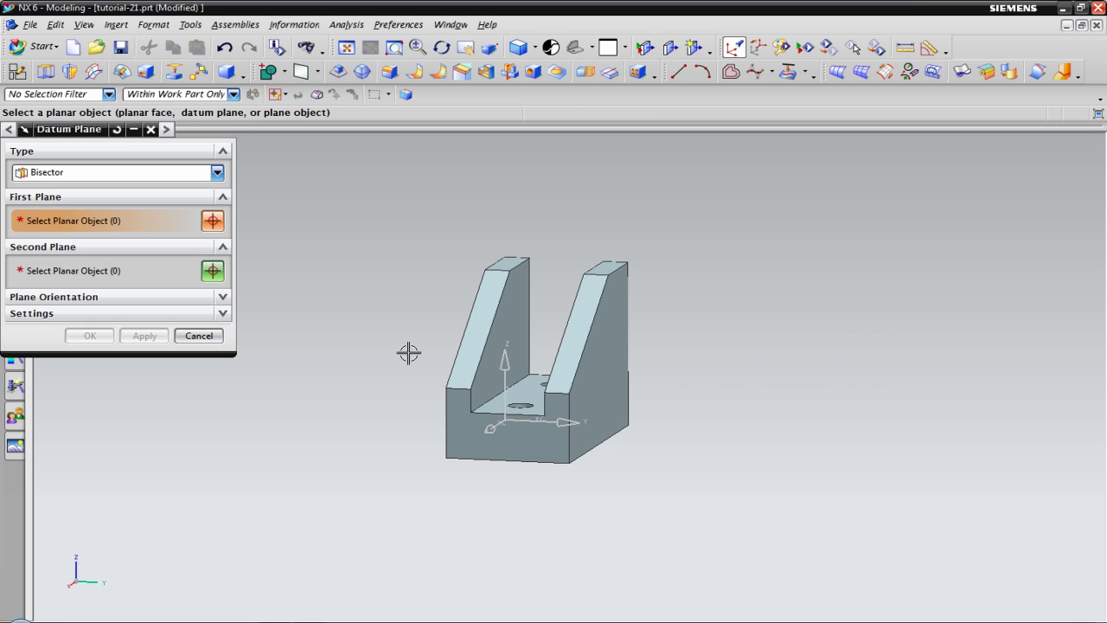
{"action": "middle_click_drag", "start_coordinate": [420, 351], "coordinate": [484, 358]}
{"action": "left_click", "coordinate": [486, 358]}
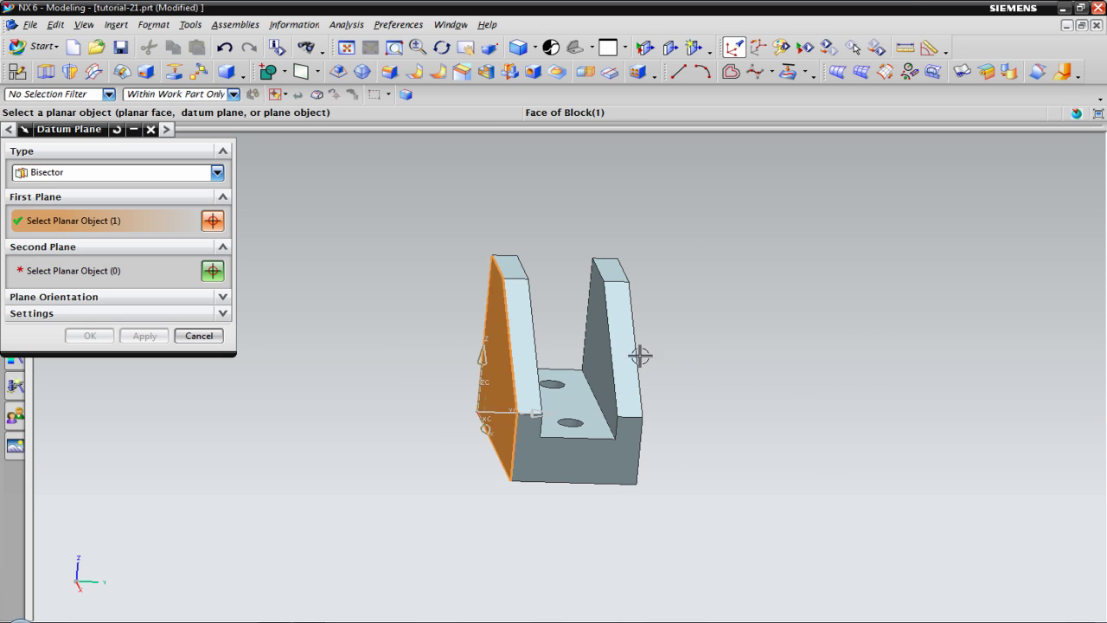
{"action": "middle_click_drag", "start_coordinate": [681, 352], "coordinate": [663, 348]}
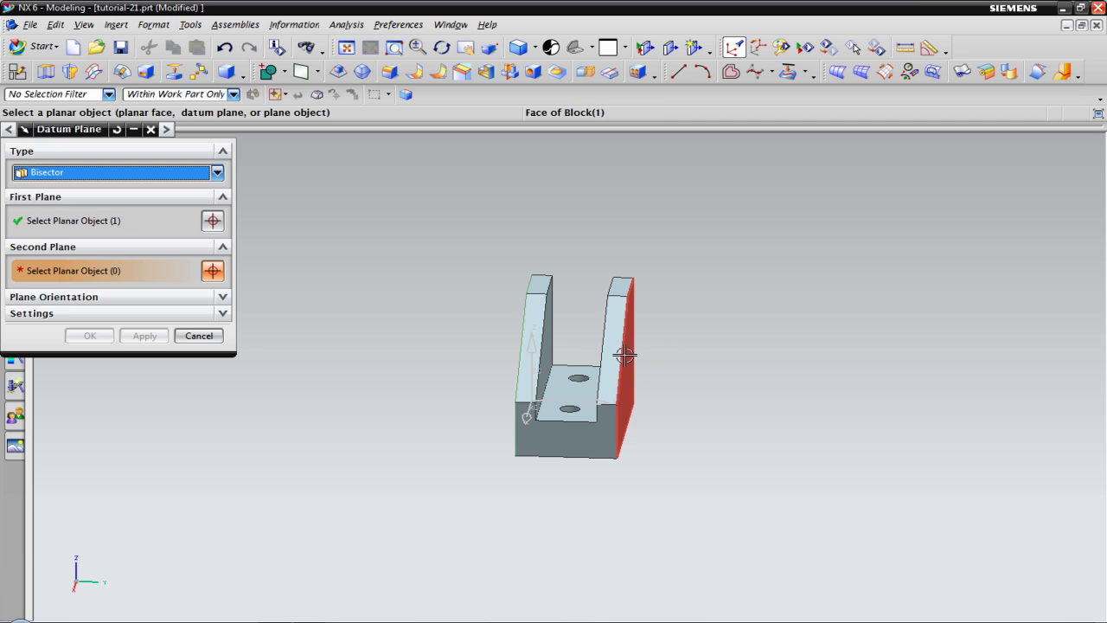
{"action": "left_click", "coordinate": [624, 354]}
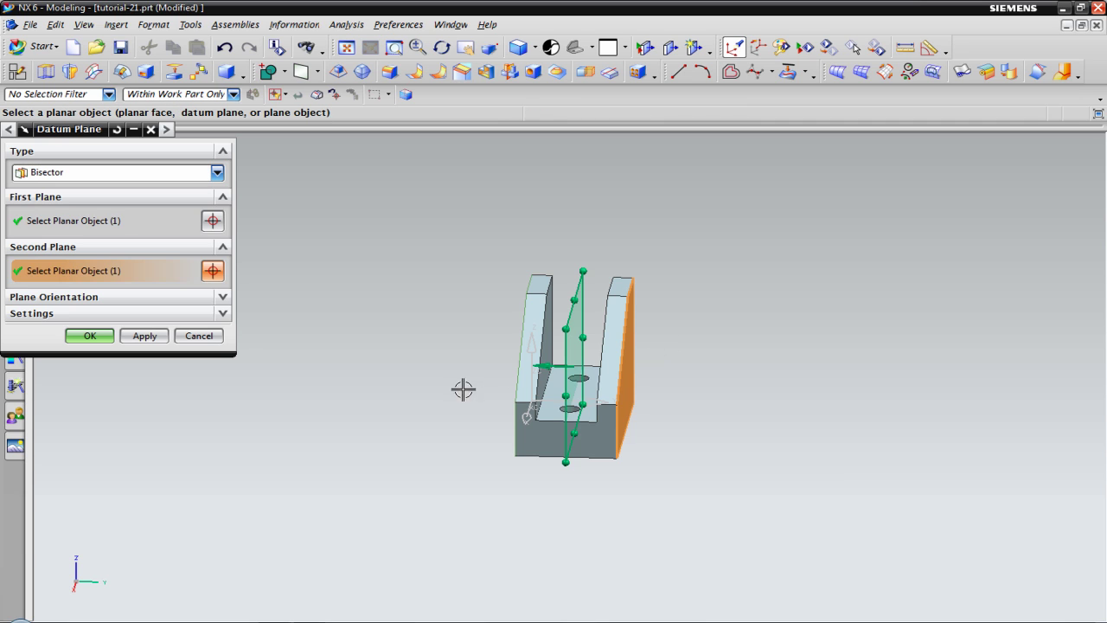
{"action": "left_click", "coordinate": [111, 339]}
Set up a rectangular slot on the bottom face, with the bisector plane as horizontal reference, length 10 in, width 1 in and depth 1 in
{"action": "middle_click_drag", "start_coordinate": [314, 314], "coordinate": [364, 332]}
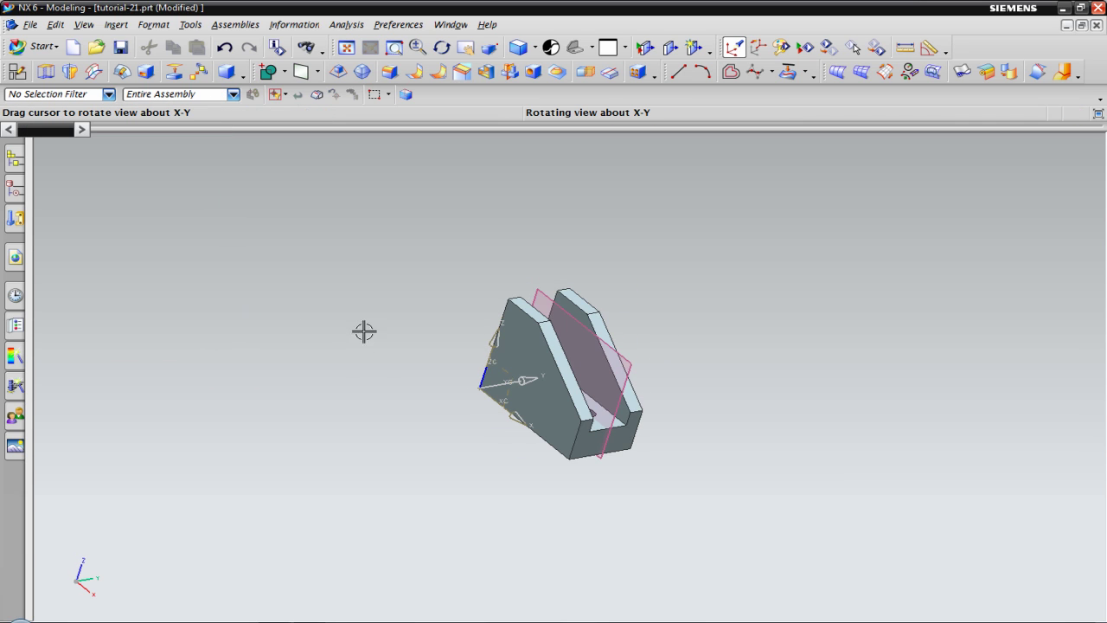
{"action": "scroll", "coordinate": [682, 168], "scroll_direction": "up", "scroll_amount": 5}
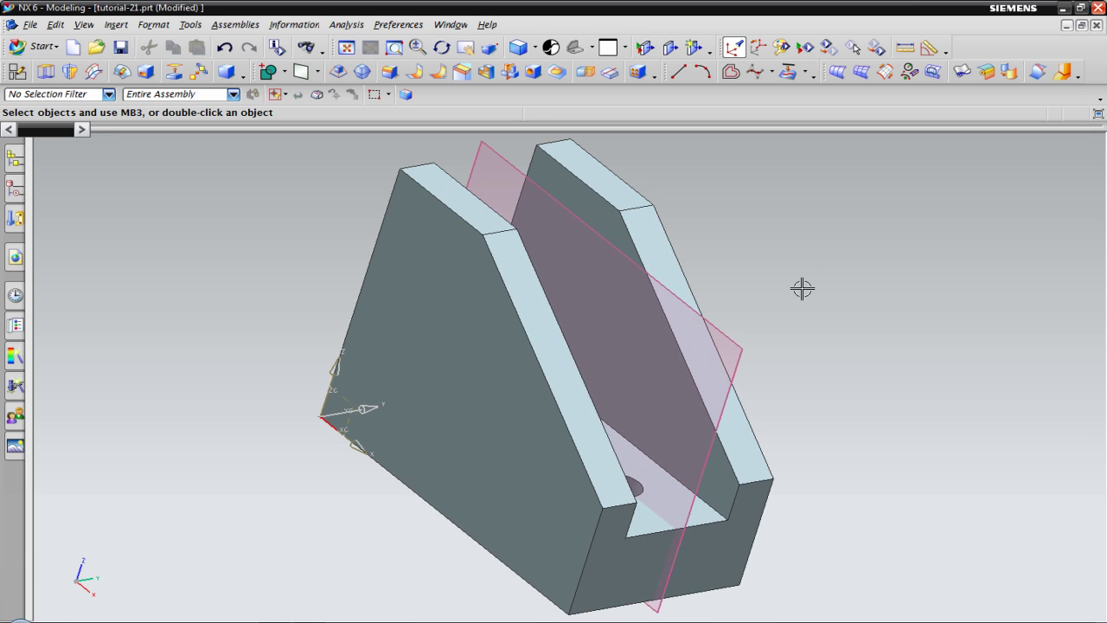
{"action": "middle_click_drag", "start_coordinate": [802, 288], "coordinate": [783, 273]}
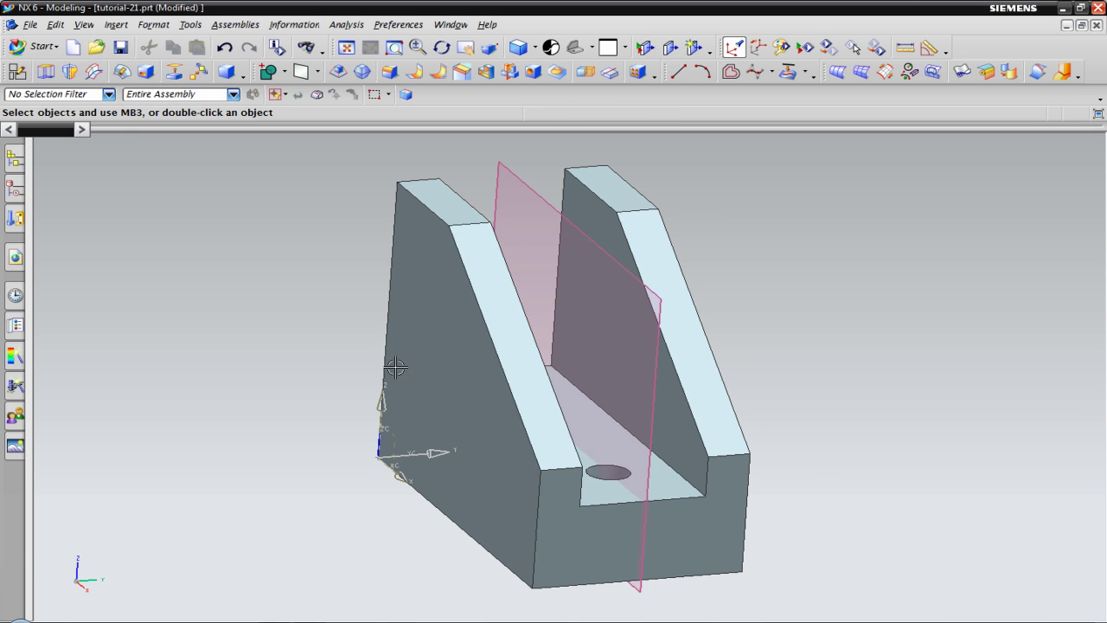
{"action": "left_click", "coordinate": [146, 72]}
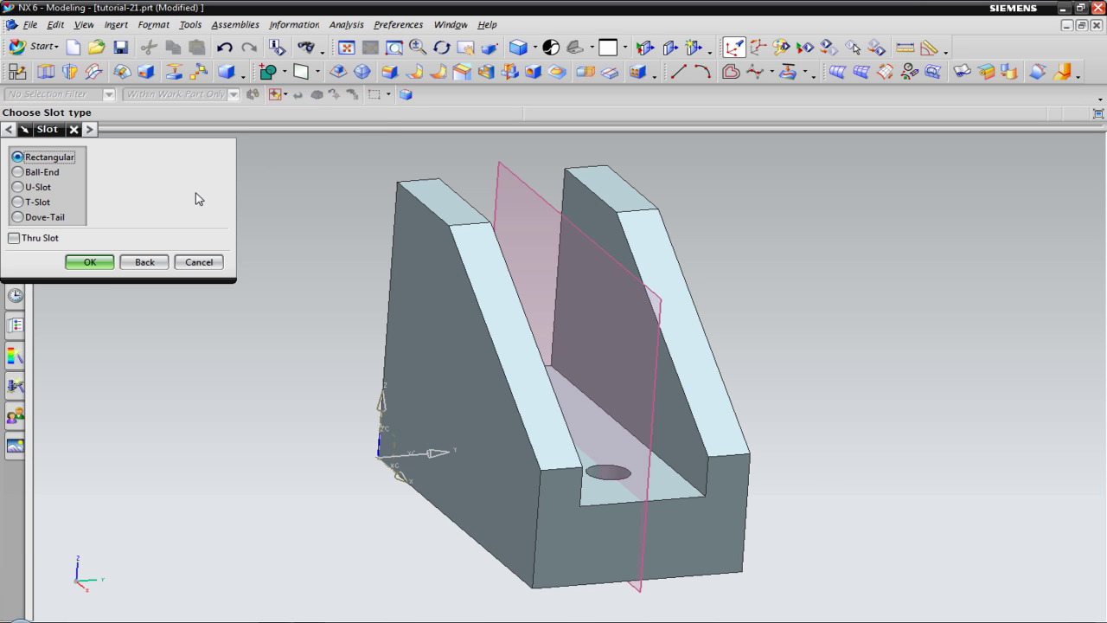
{"action": "left_click", "coordinate": [90, 262]}
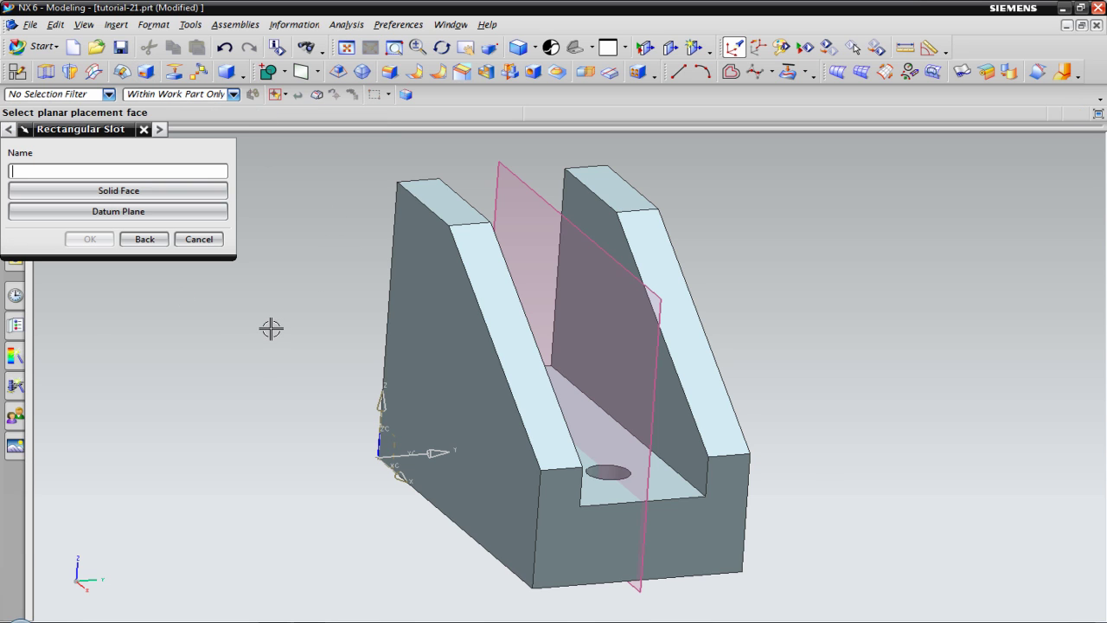
{"action": "middle_click_drag", "start_coordinate": [292, 302], "coordinate": [298, 249]}
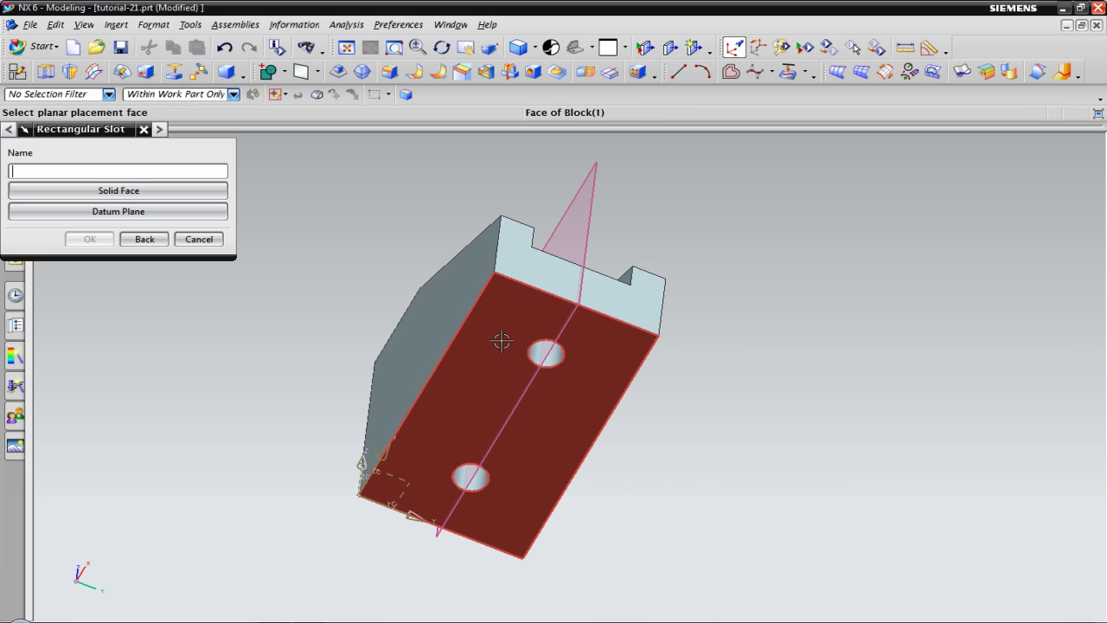
{"action": "left_click", "coordinate": [502, 342]}
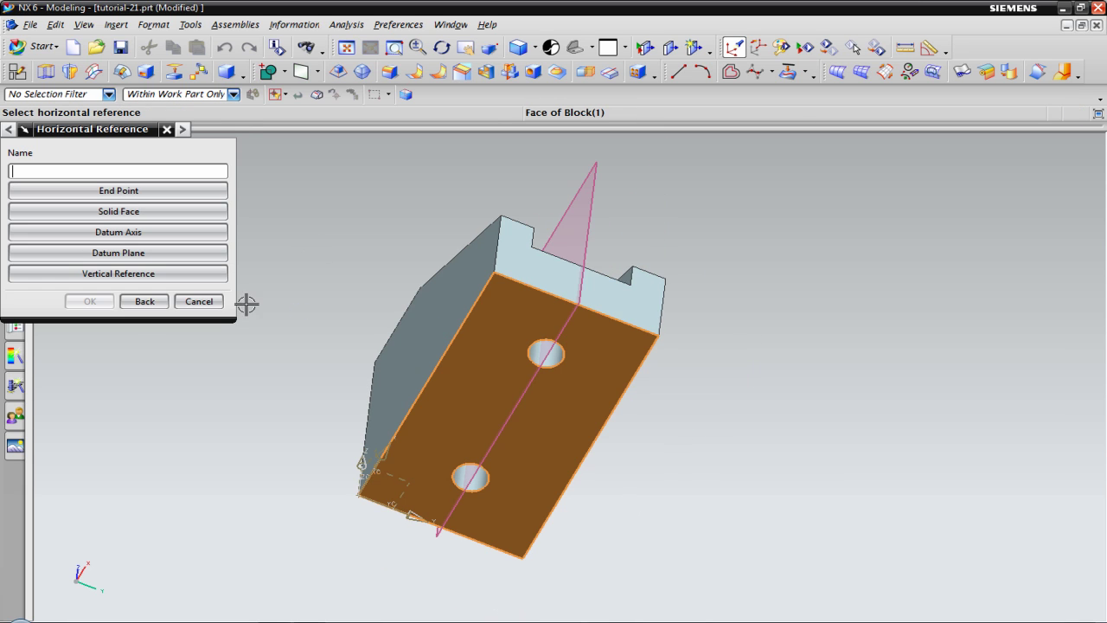
{"action": "left_click", "coordinate": [139, 253]}
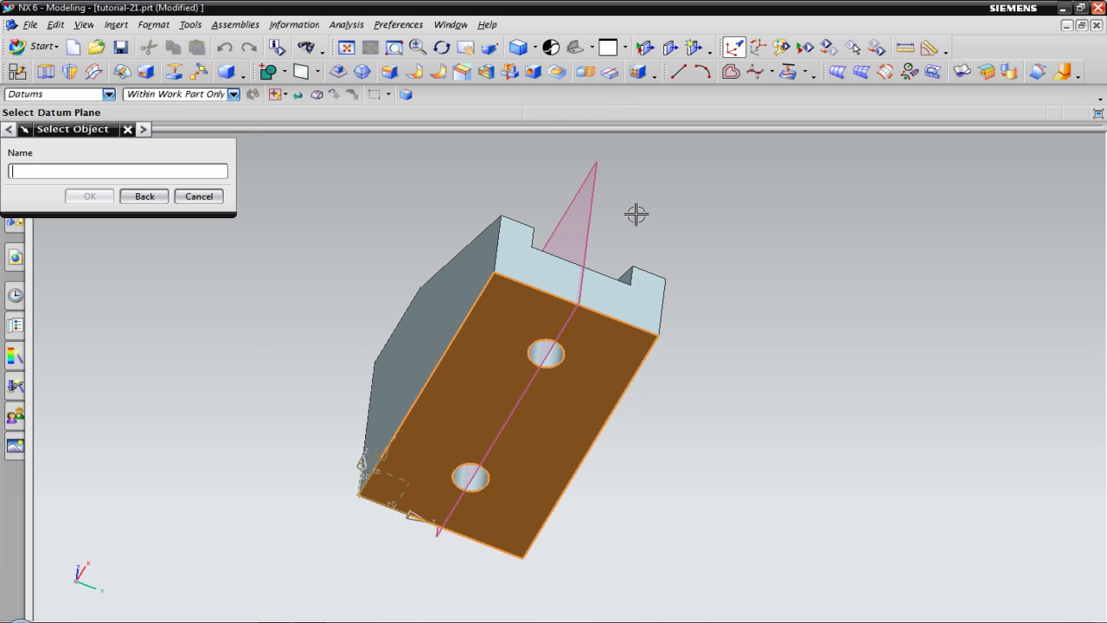
{"action": "left_click", "coordinate": [592, 198]}
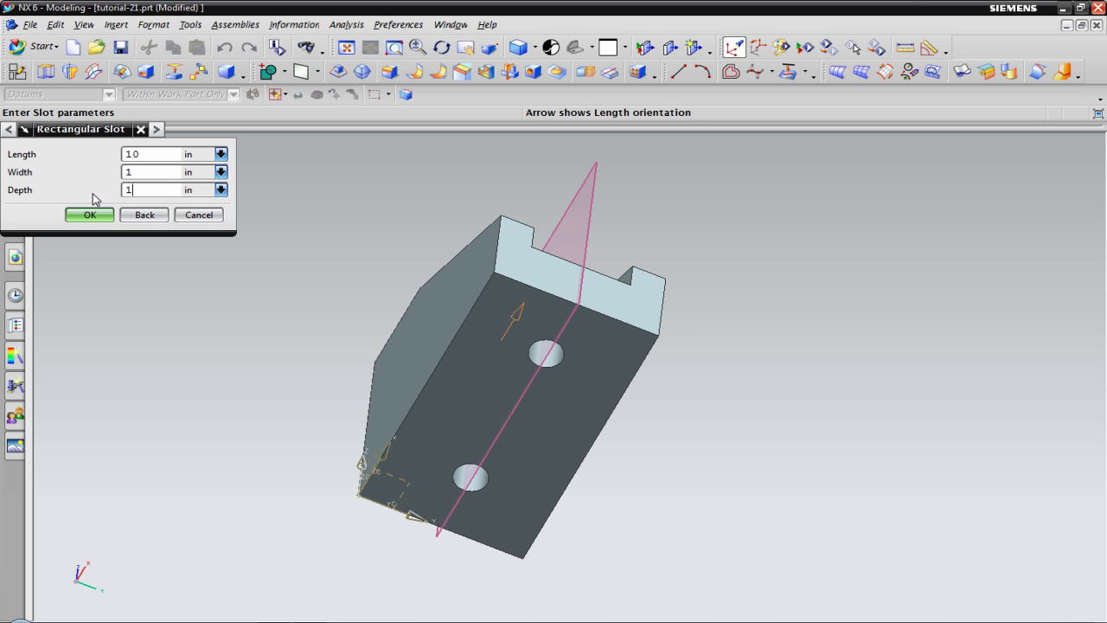
{"action": "left_click", "coordinate": [87, 216]}
Set a horizontal positioning distance of 0 in from the bottom face's short edge at the origin to the end point of the nearest slot arc
{"action": "middle_click_drag", "start_coordinate": [283, 320], "coordinate": [260, 275]}
{"action": "left_click", "coordinate": [53, 162]}
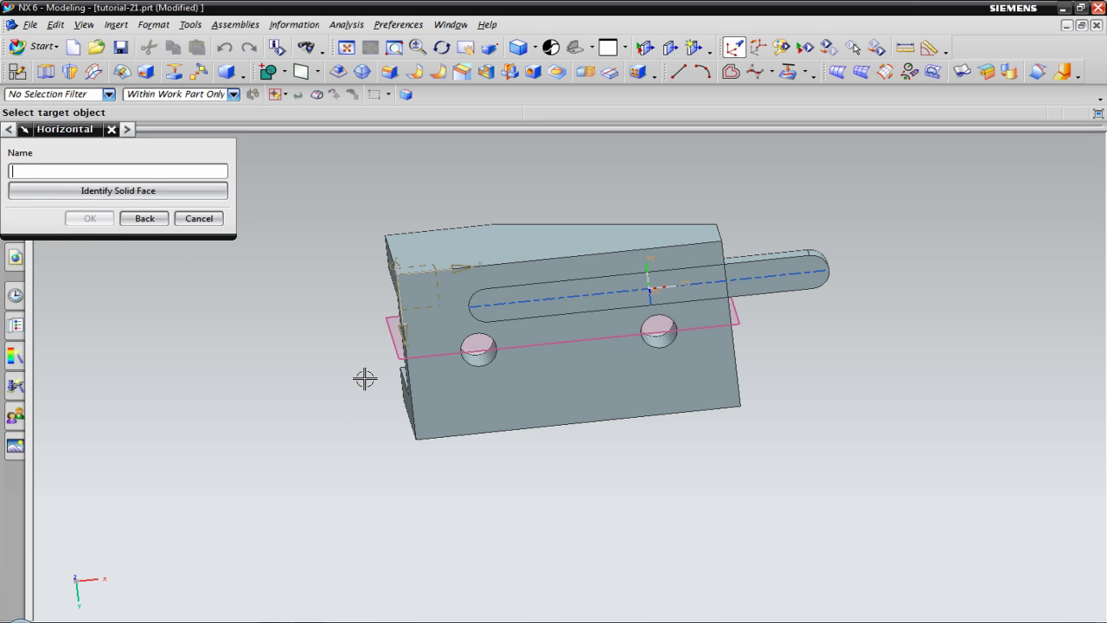
{"action": "left_click", "coordinate": [593, 48]}
{"action": "left_click", "coordinate": [602, 111]}
{"action": "scroll", "coordinate": [432, 282], "scroll_direction": "down", "scroll_amount": 4}
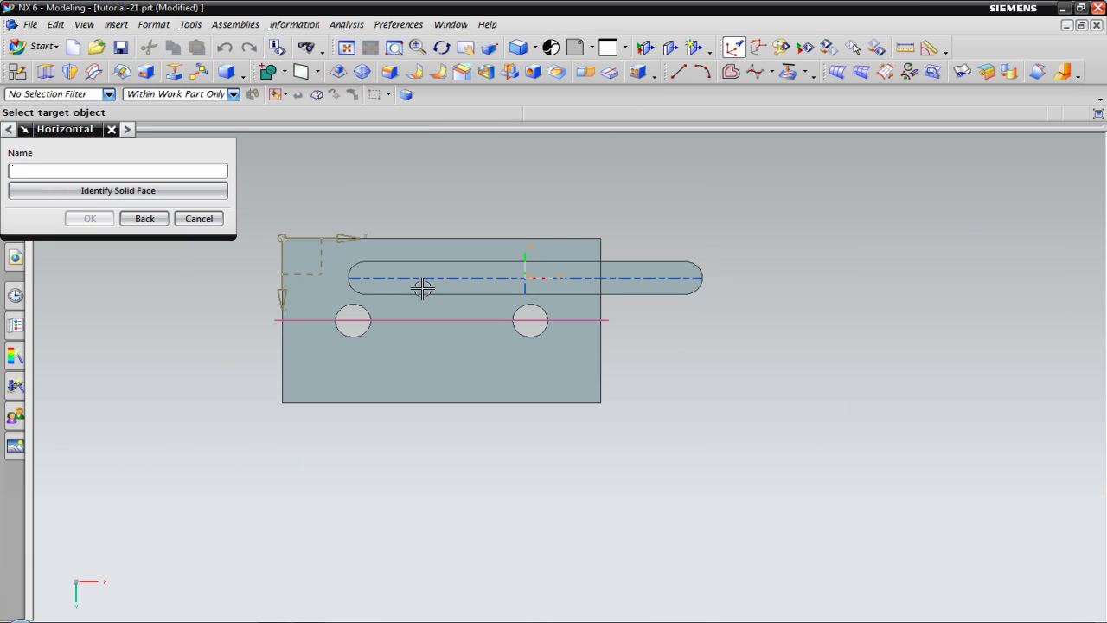
{"action": "left_click", "coordinate": [283, 334]}
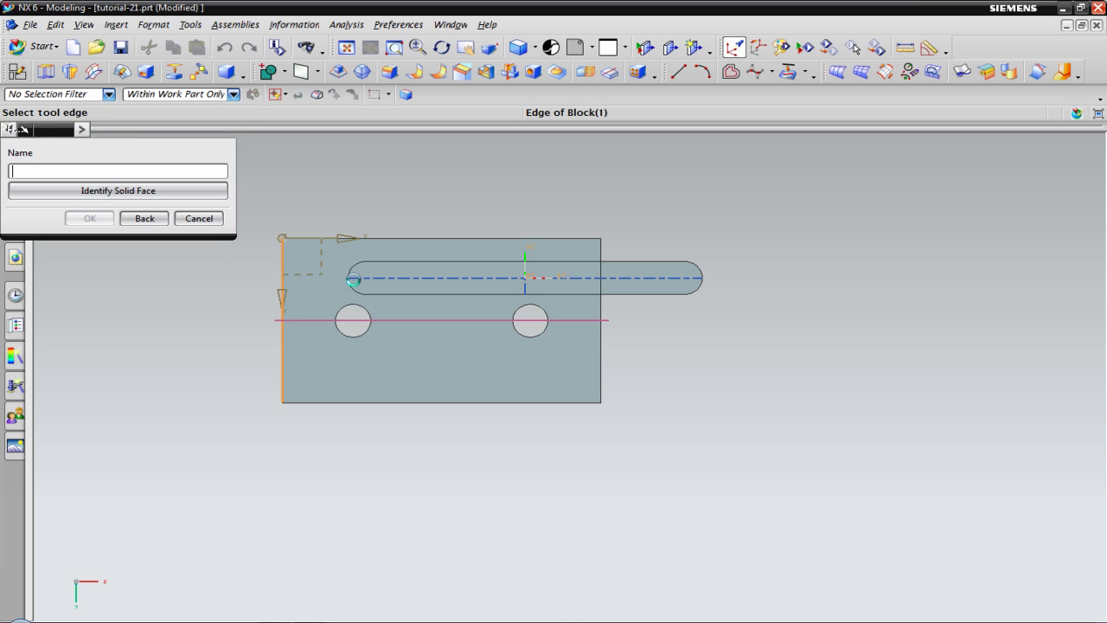
{"action": "left_click", "coordinate": [352, 284]}
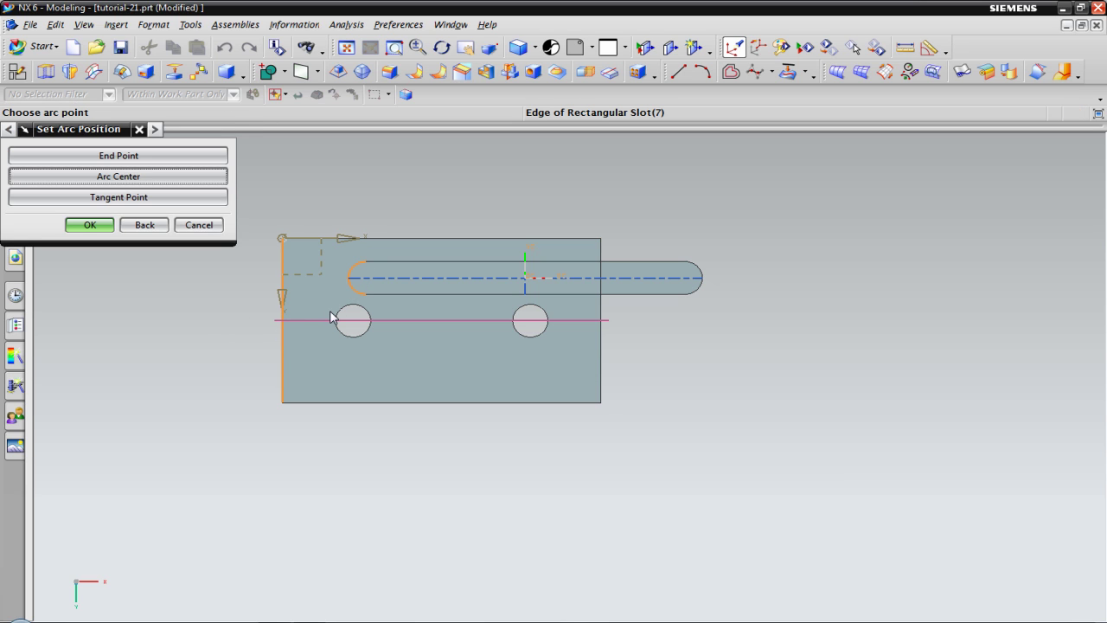
{"action": "left_click", "coordinate": [147, 156]}
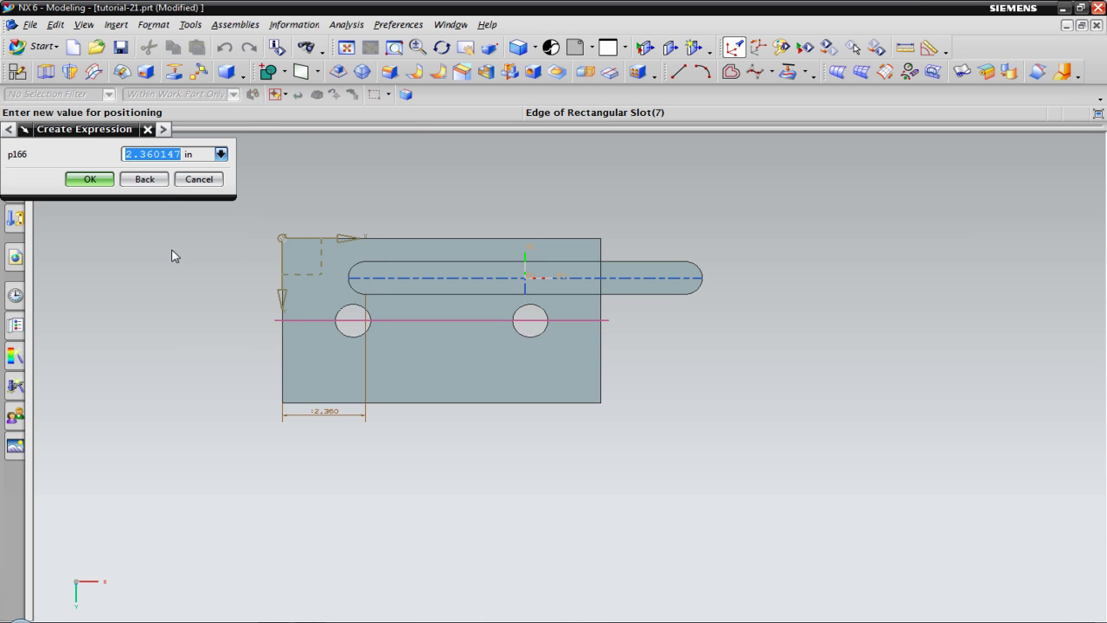
{"action": "type", "text": "0"}
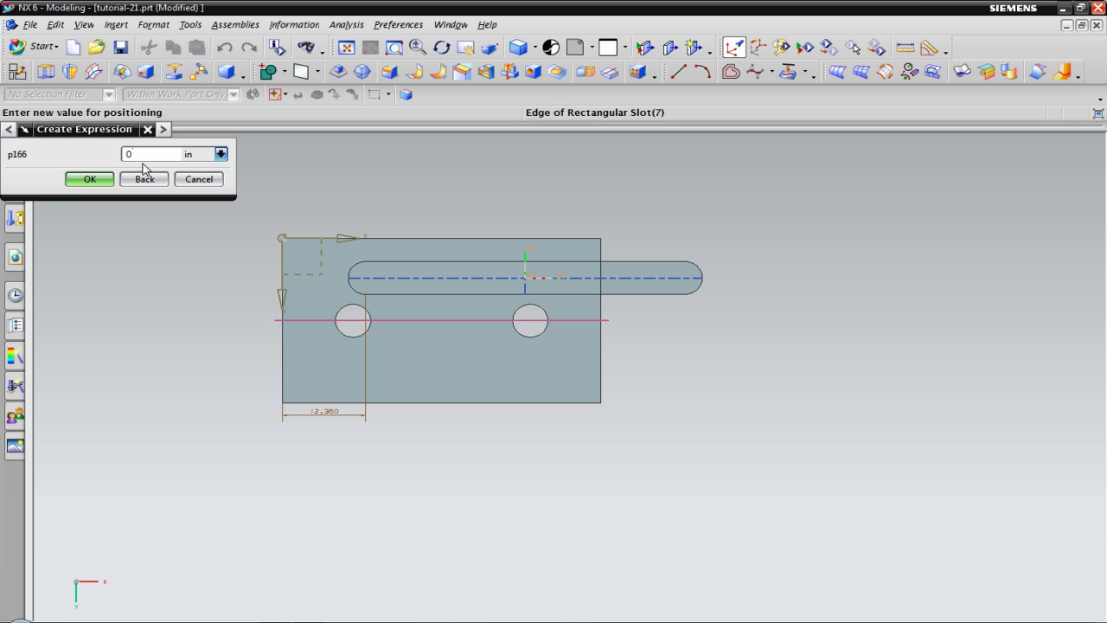
{"action": "left_click", "coordinate": [95, 180]}
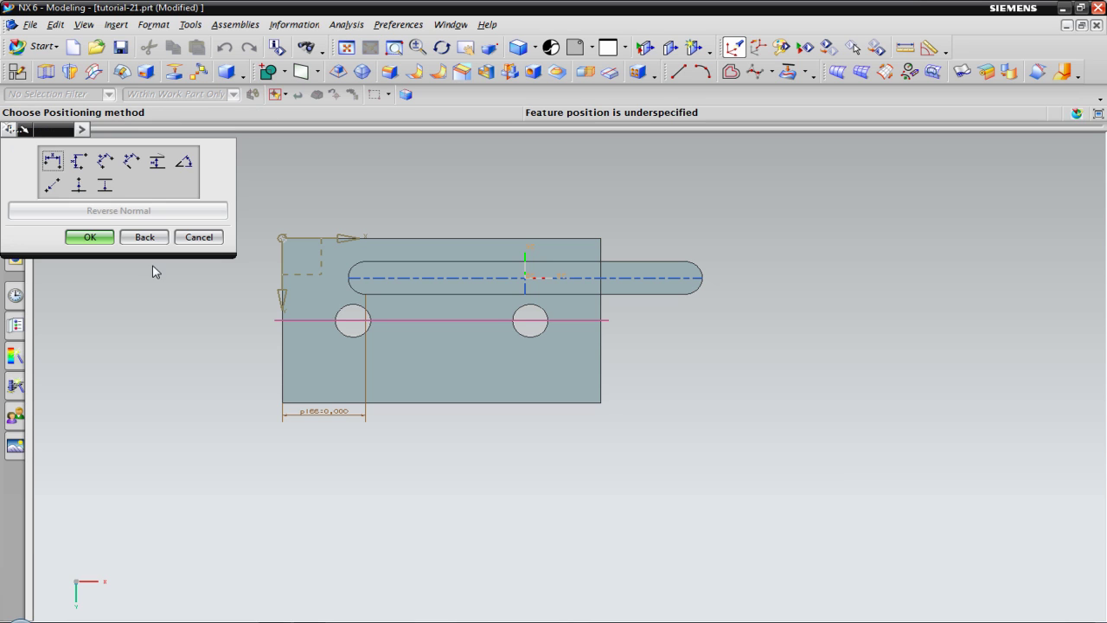
Set a vertical distance of 0 in between the bottom face's long edge at the origin and the slot's nearest straight edge, then accept the positioning
{"action": "left_click", "coordinate": [79, 160]}
{"action": "left_click", "coordinate": [454, 239]}
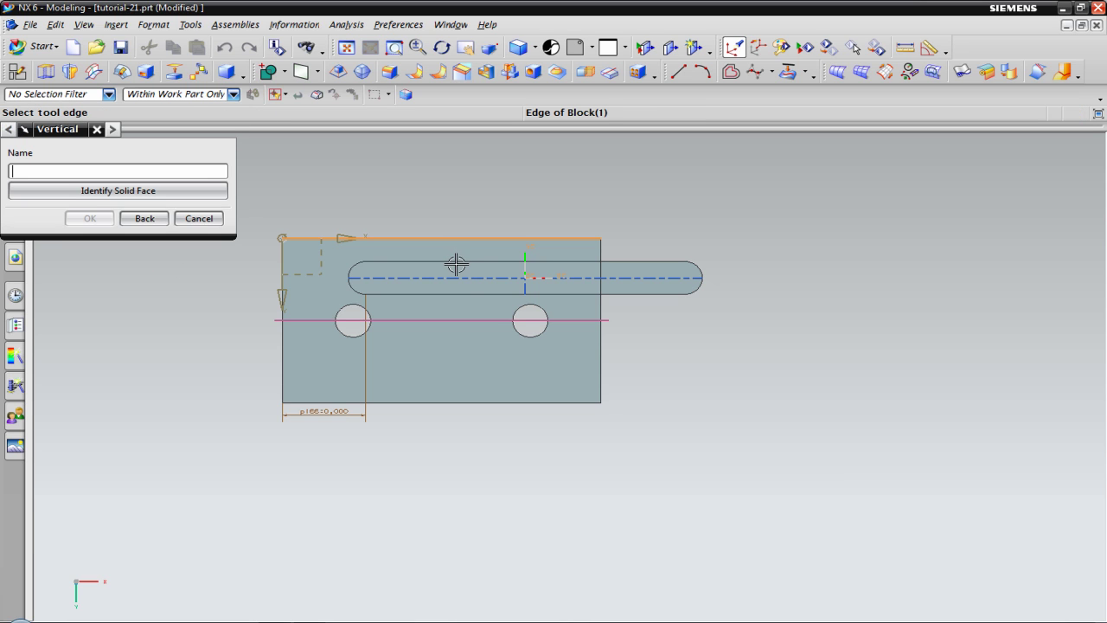
{"action": "left_click", "coordinate": [412, 261]}
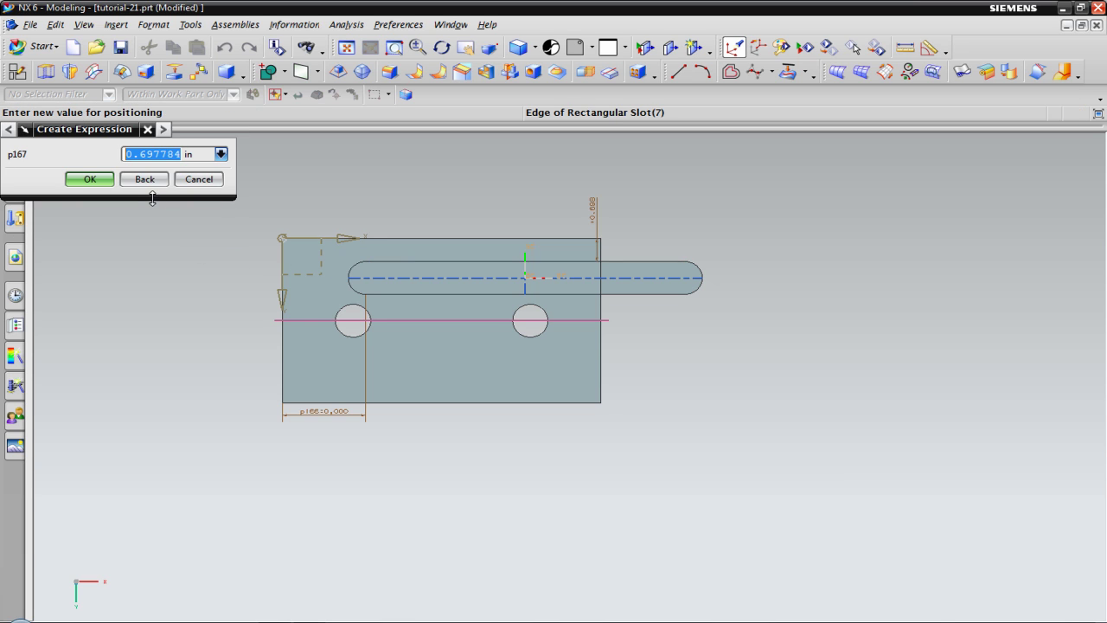
{"action": "type", "text": "0"}
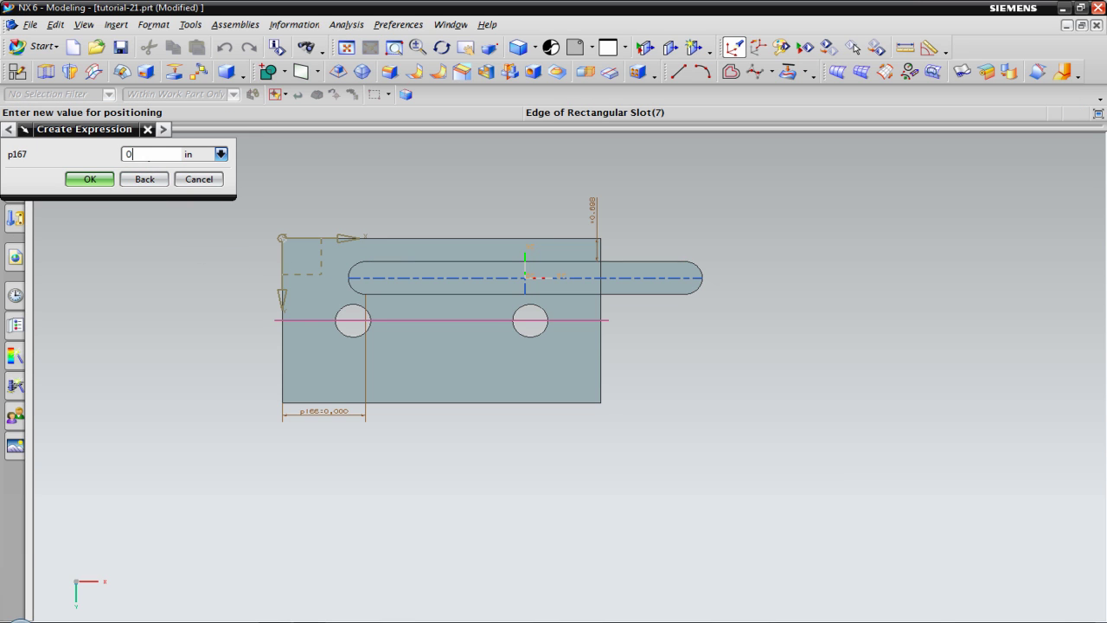
{"action": "left_click", "coordinate": [102, 182]}
{"action": "left_click", "coordinate": [90, 240]}
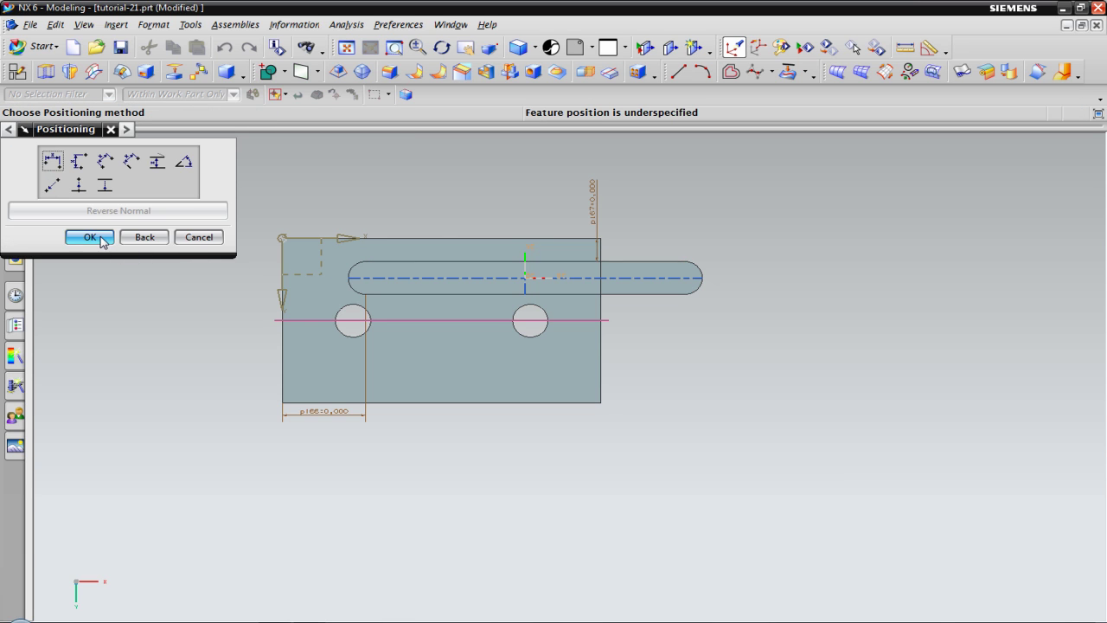
Exit the slot command and mirror the rectangular slot about the bisector datum plane to the bracket's opposite bottom edge
{"action": "left_click", "coordinate": [207, 241]}
{"action": "middle_click_drag", "start_coordinate": [793, 239], "coordinate": [721, 303]}
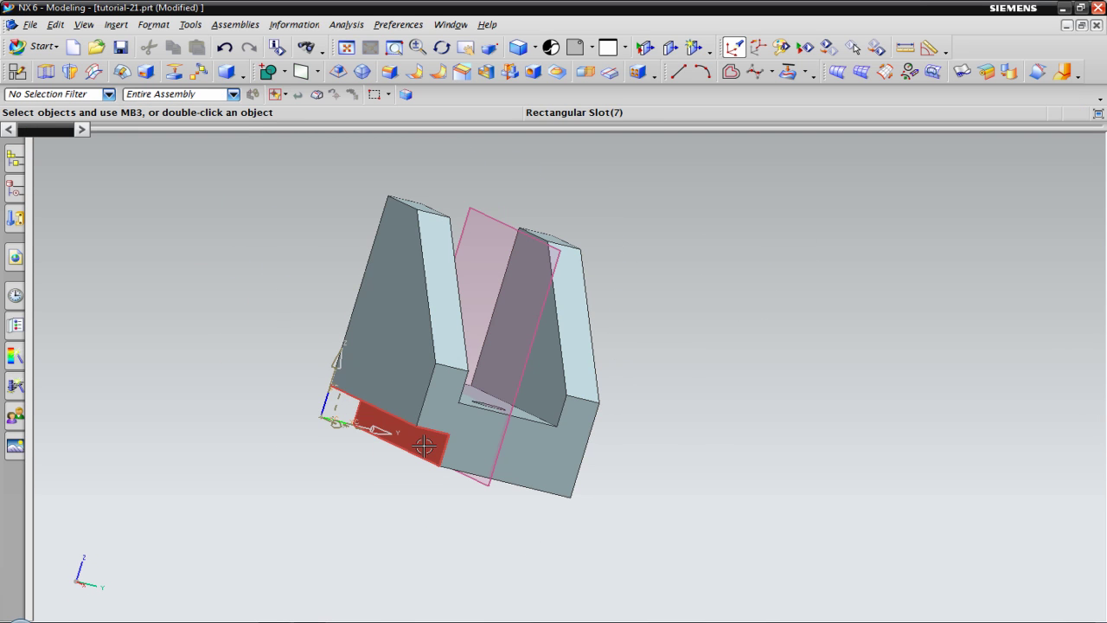
{"action": "middle_click_drag", "start_coordinate": [671, 444], "coordinate": [637, 420]}
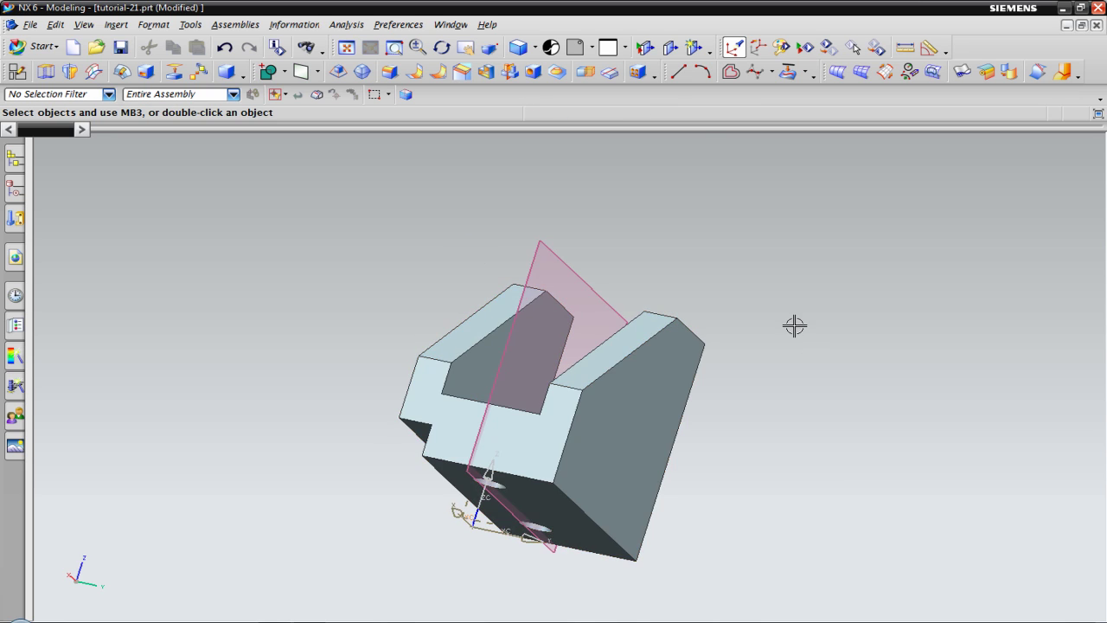
{"action": "middle_click_drag", "start_coordinate": [793, 324], "coordinate": [826, 337]}
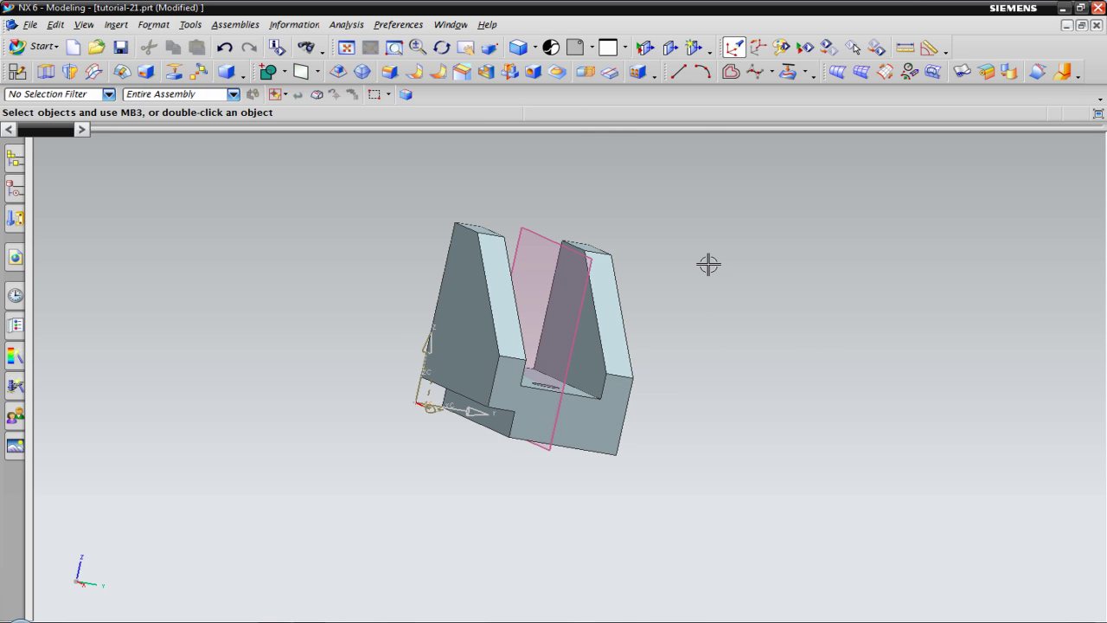
{"action": "left_click", "coordinate": [510, 76]}
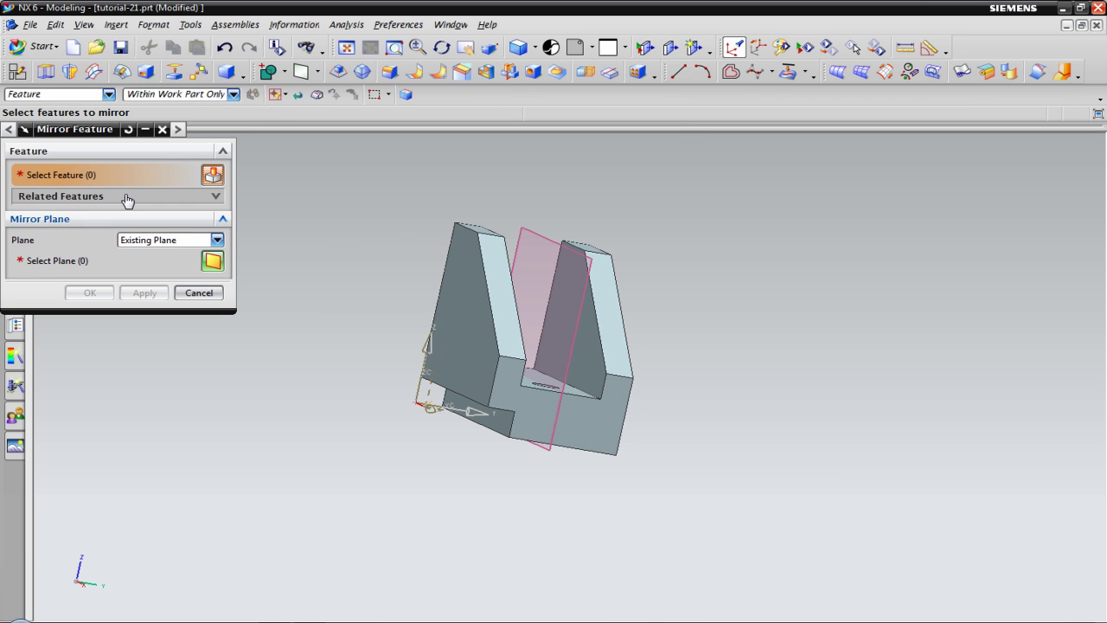
{"action": "left_click", "coordinate": [494, 418]}
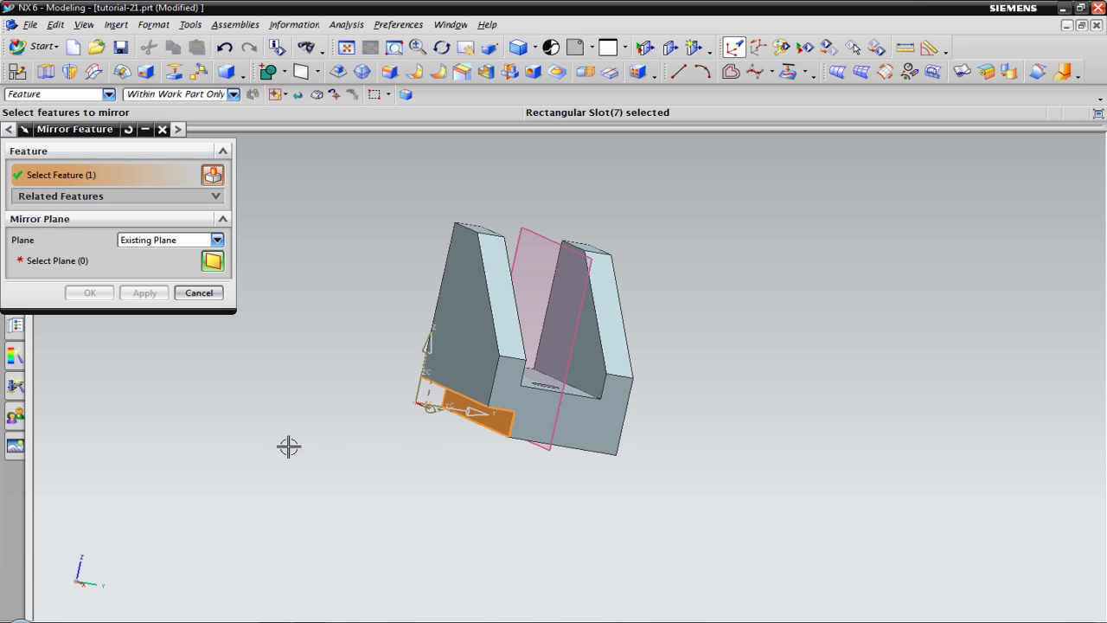
{"action": "left_click", "coordinate": [85, 264]}
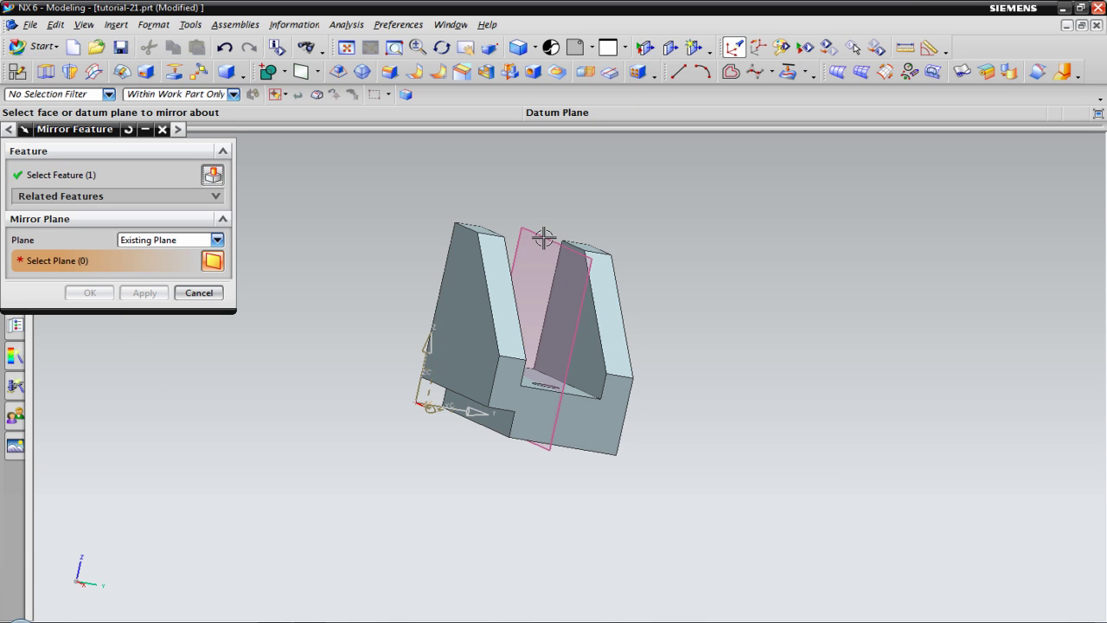
{"action": "left_click", "coordinate": [543, 237]}
{"action": "left_click", "coordinate": [90, 293]}
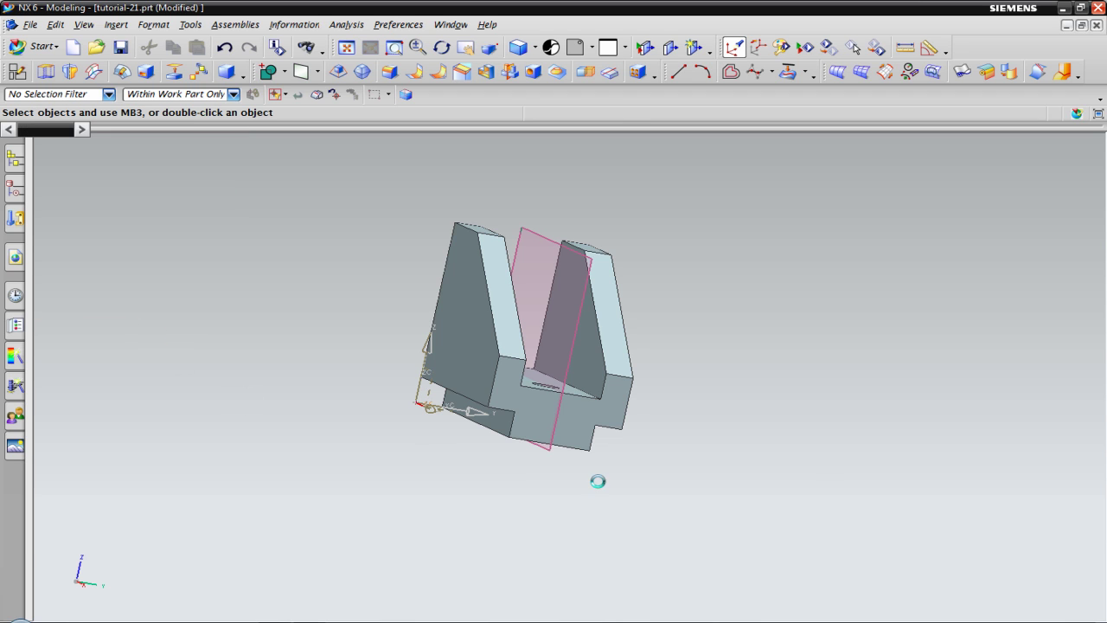
Examine the finished bracket from several angles, including a fitted, standard three-dimensional view, checking the mirrored bottom cuts, side walls and holes
{"action": "middle_click_drag", "start_coordinate": [665, 427], "coordinate": [626, 400]}
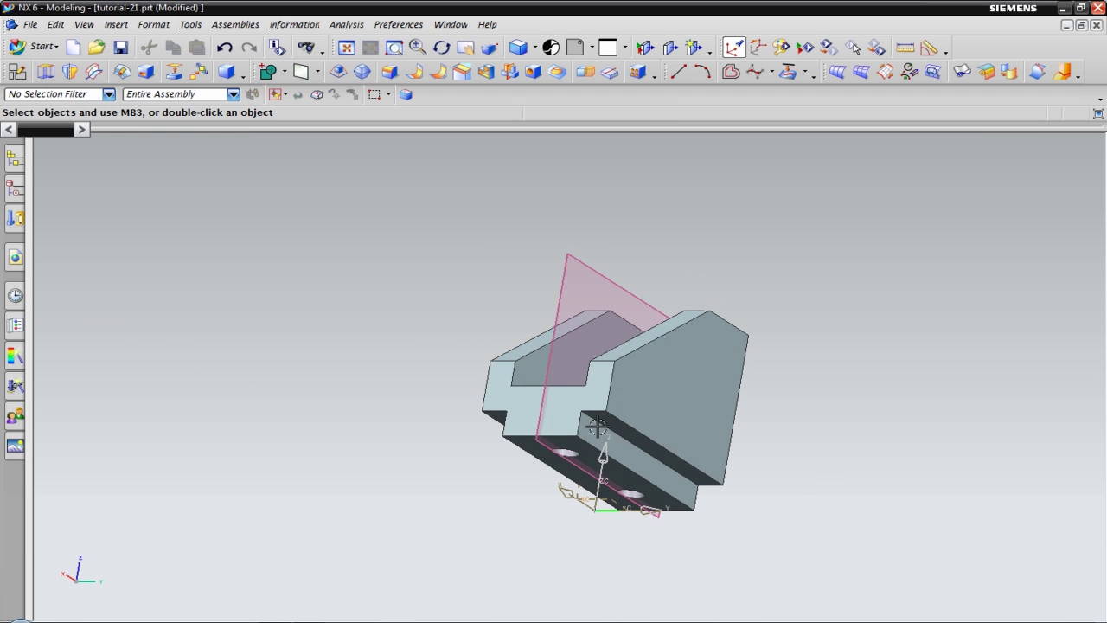
{"action": "middle_click_drag", "start_coordinate": [837, 415], "coordinate": [858, 423]}
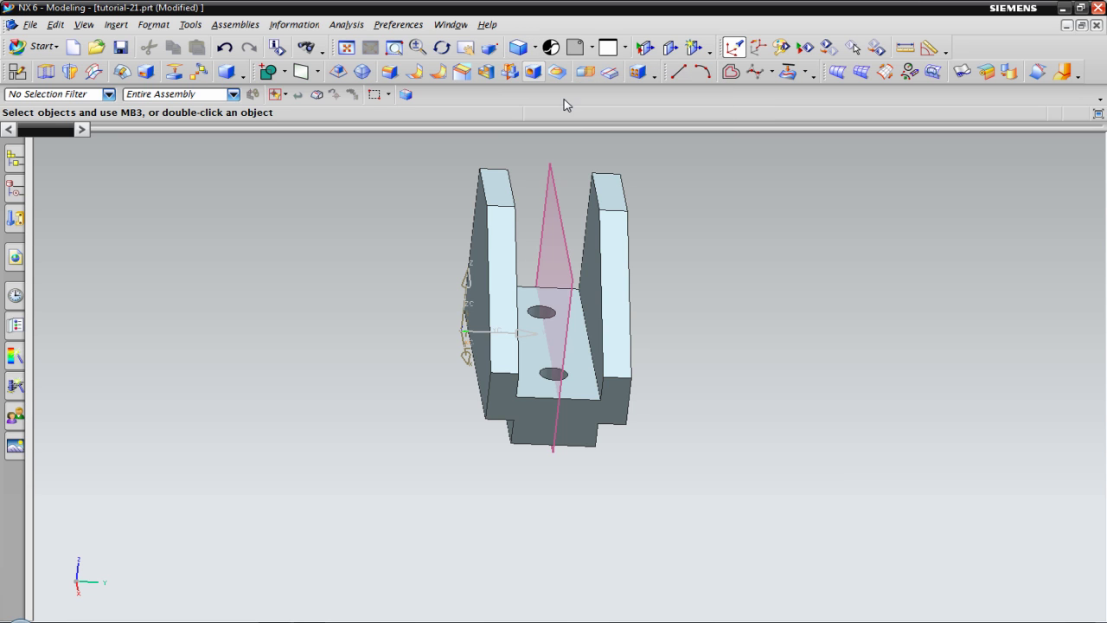
{"action": "left_click", "coordinate": [350, 50]}
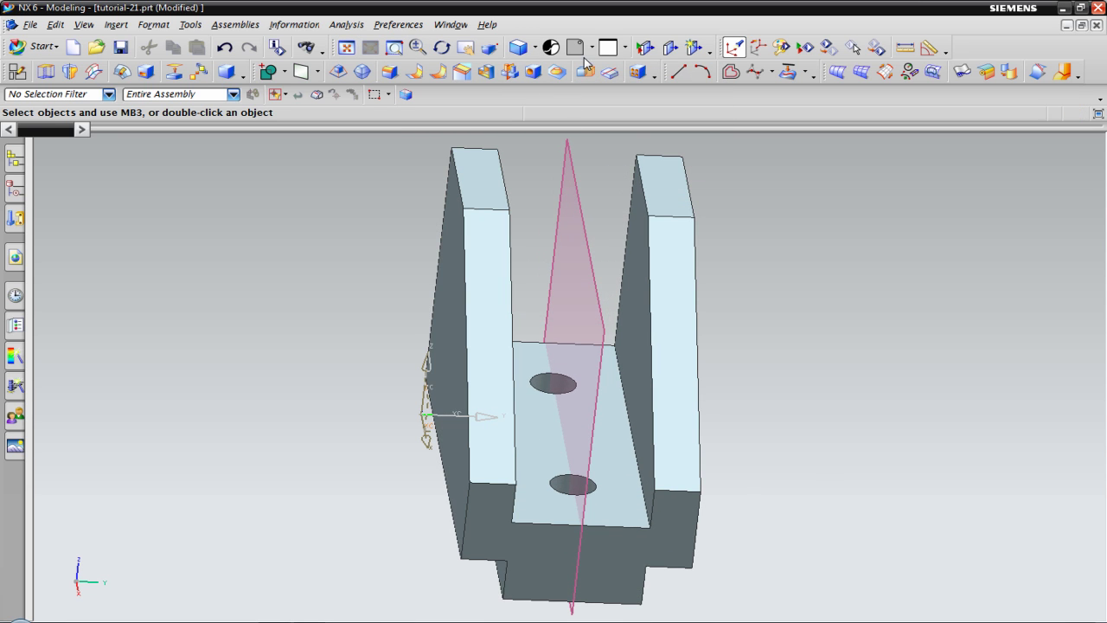
{"action": "left_click", "coordinate": [603, 51]}
{"action": "left_click", "coordinate": [582, 74]}
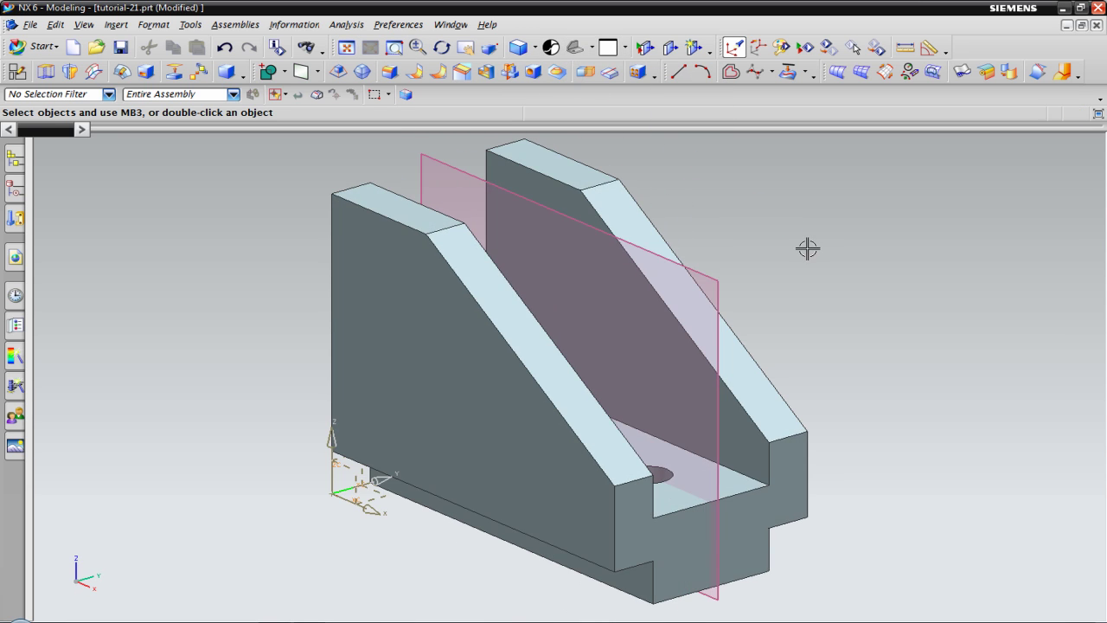
{"action": "middle_click_drag", "start_coordinate": [807, 248], "coordinate": [793, 290]}
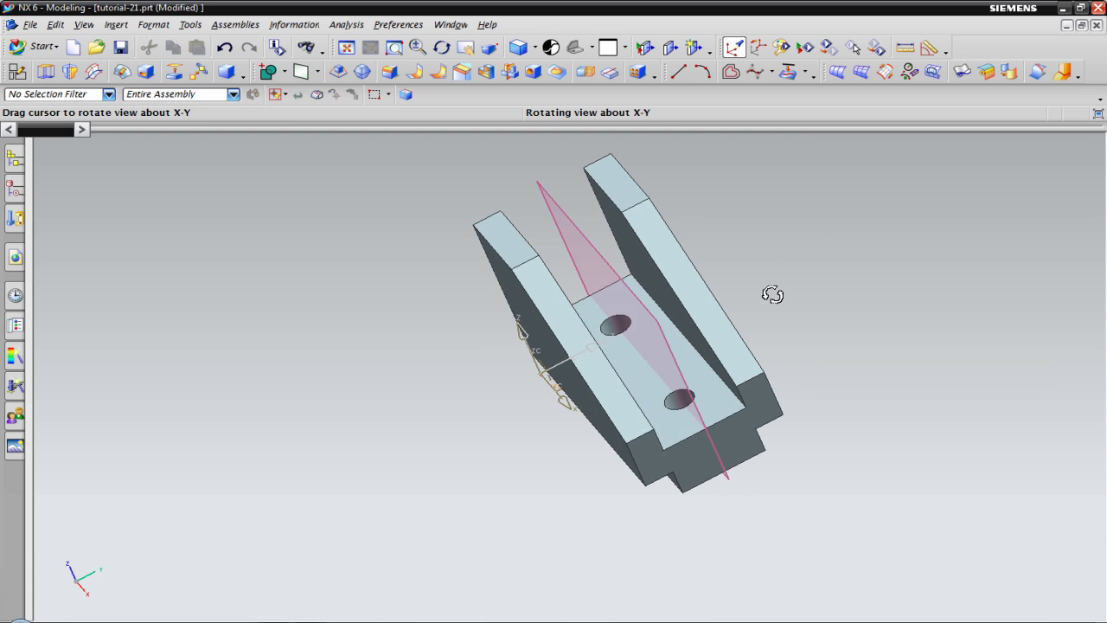